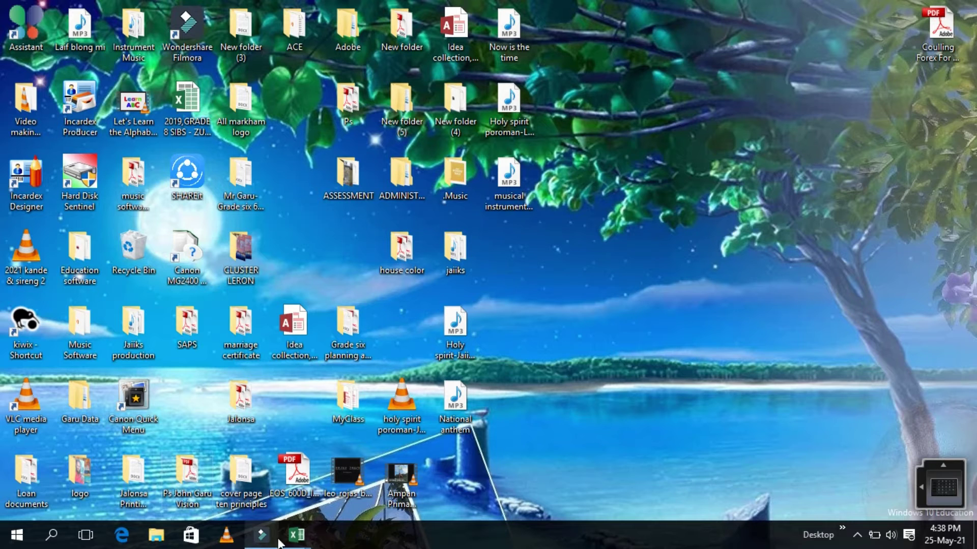
- Switch to the Book1 workbook in Excel and clear the total in cell I2
{"action": "mouse_move", "coordinate": [297, 535]}
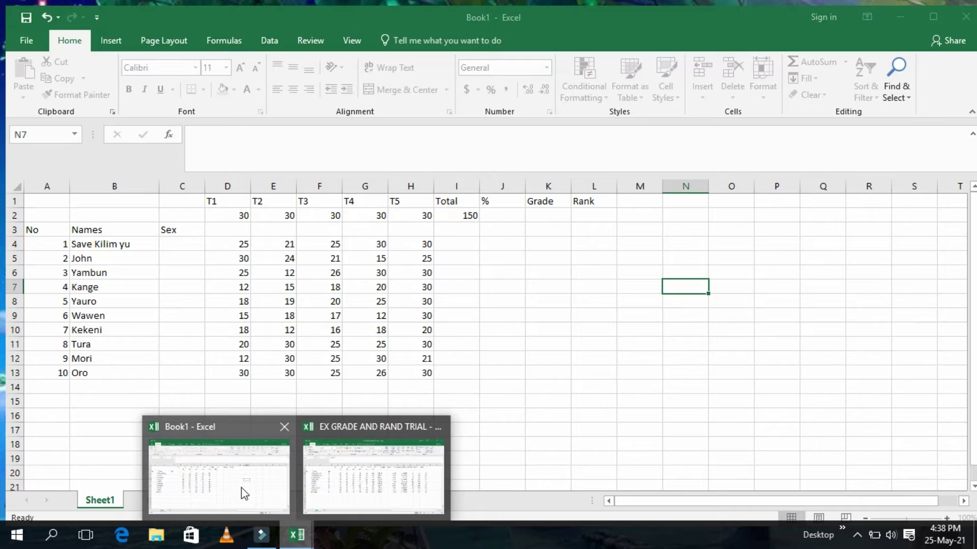
{"action": "left_click", "coordinate": [243, 491]}
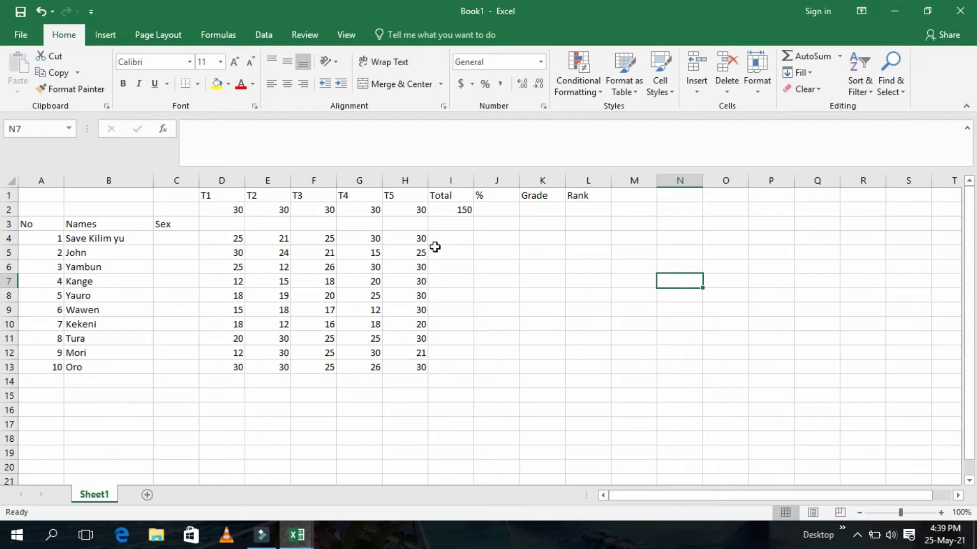
{"action": "left_click", "coordinate": [462, 209]}
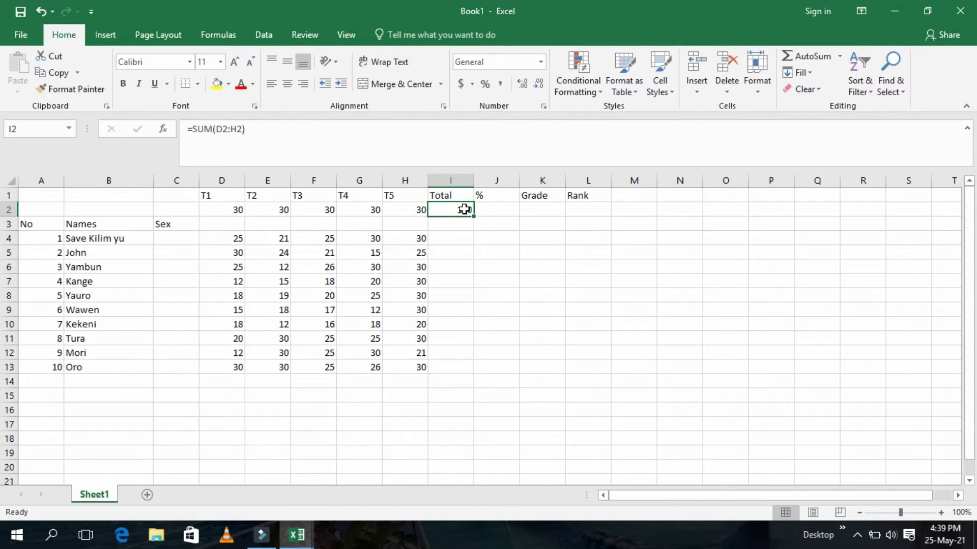
{"action": "key", "text": "BackSpace"}
{"action": "left_click", "coordinate": [454, 238]}
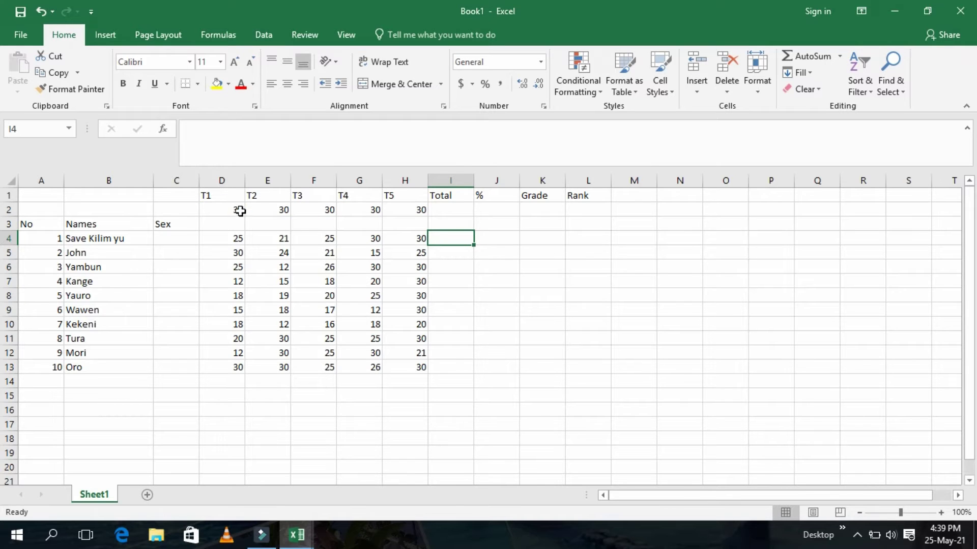
- Enter the formula =(d2:h2) in cell I2 under the Total heading
{"action": "left_click", "coordinate": [448, 208]}
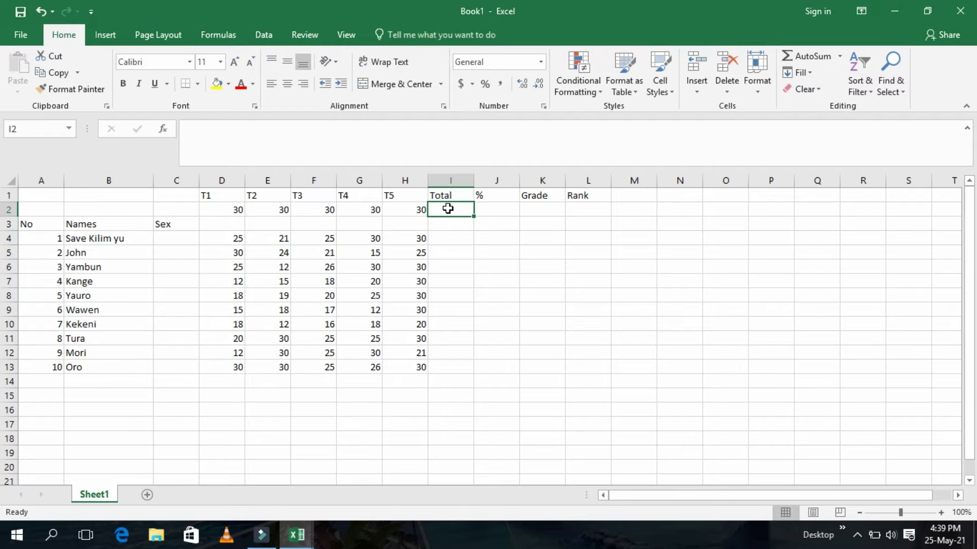
{"action": "double_click", "coordinate": [448, 208]}
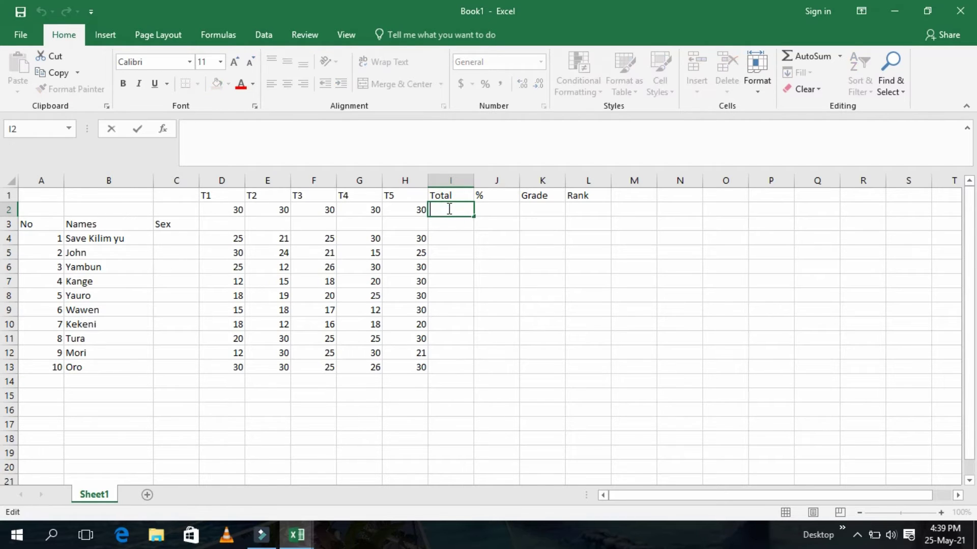
{"action": "left_click", "coordinate": [450, 208]}
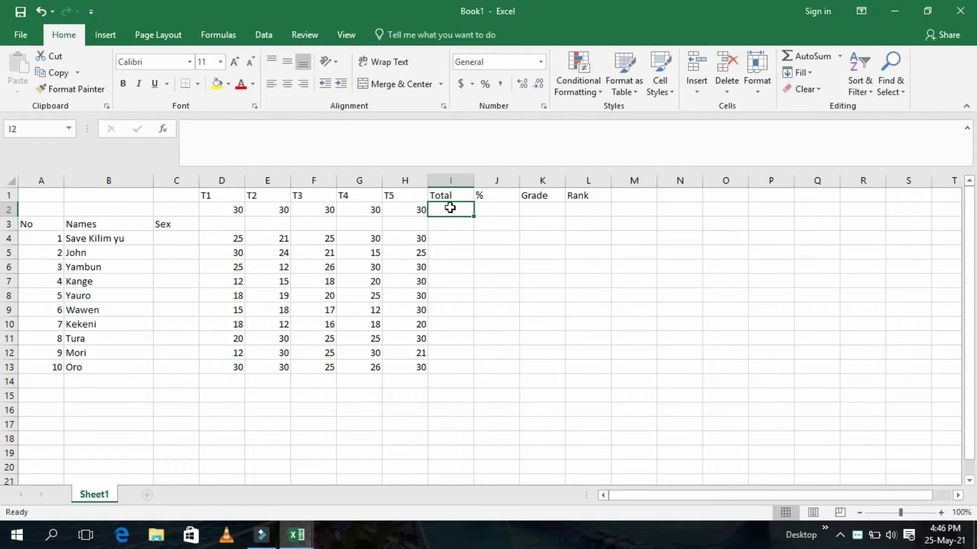
{"action": "left_click", "coordinate": [451, 207]}
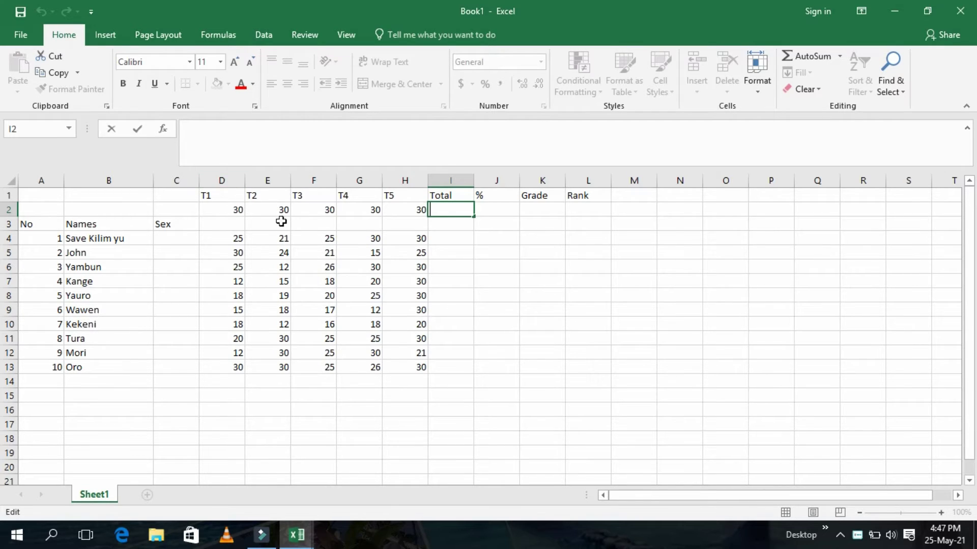
{"action": "type", "text": "="}
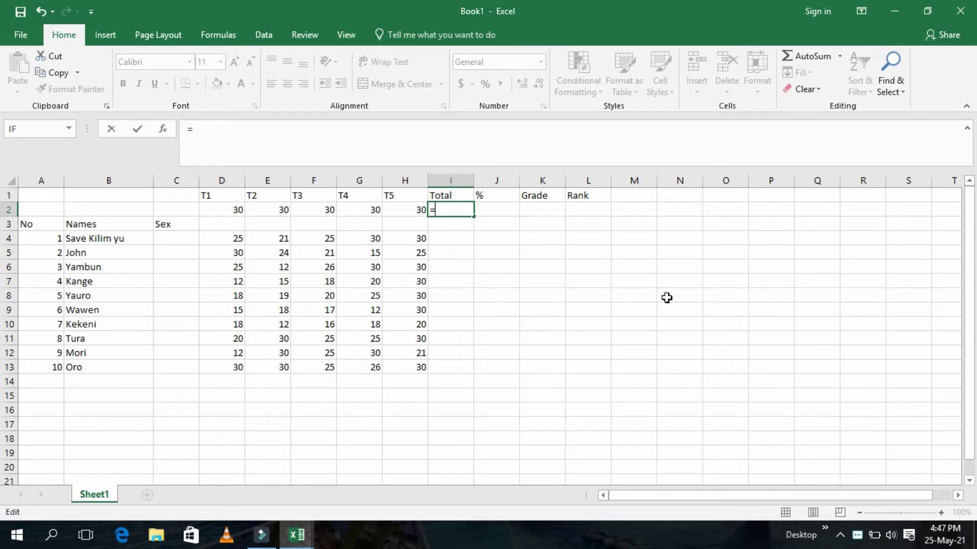
{"action": "type", "text": "("}
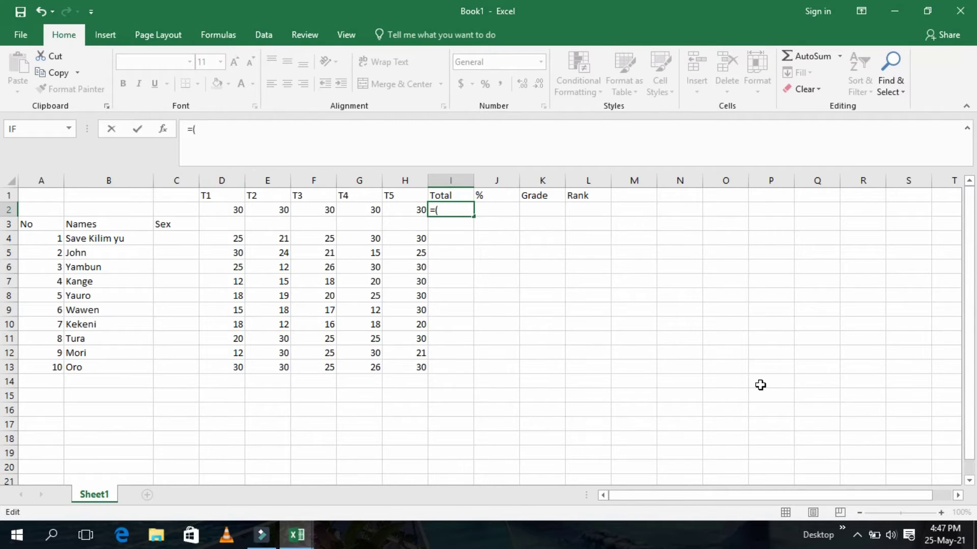
{"action": "type", "text": "d2:"}
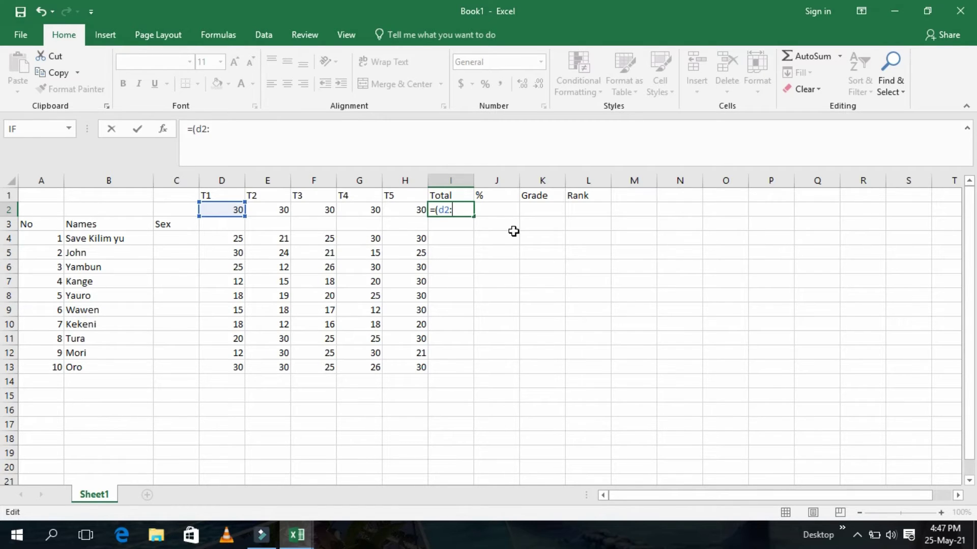
{"action": "type", "text": "h2"}
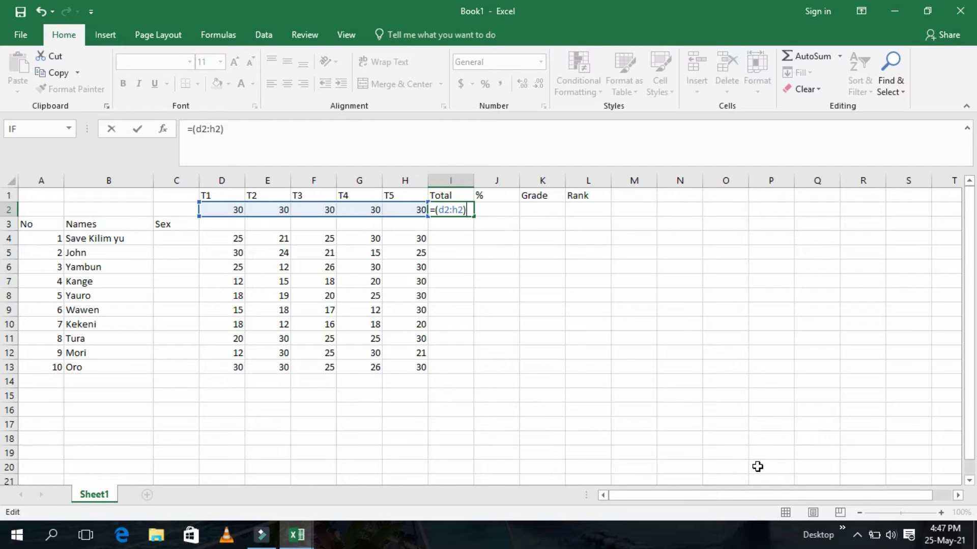
{"action": "key", "text": "Return"}
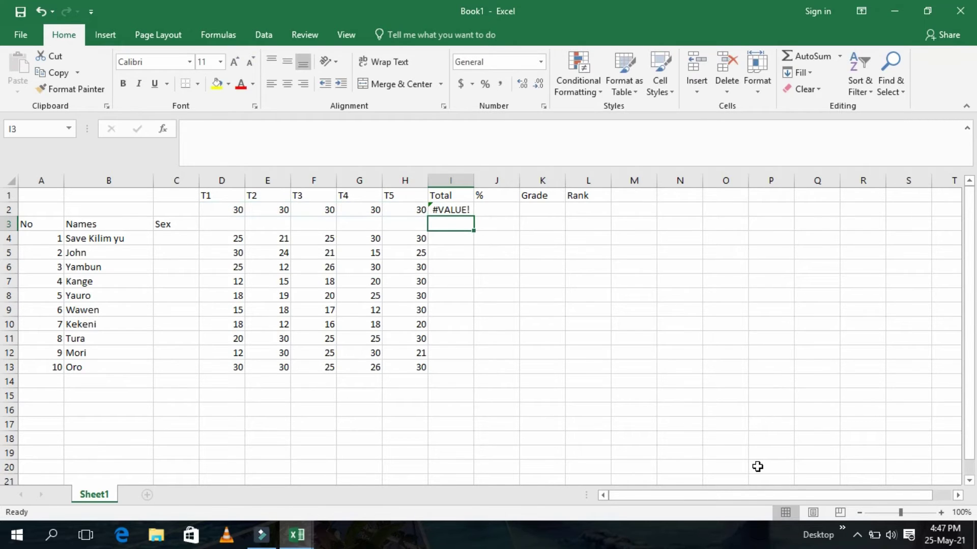
- Correct the formula in cell I2 to =SUM(D2:H2)
{"action": "key", "text": "Up"}
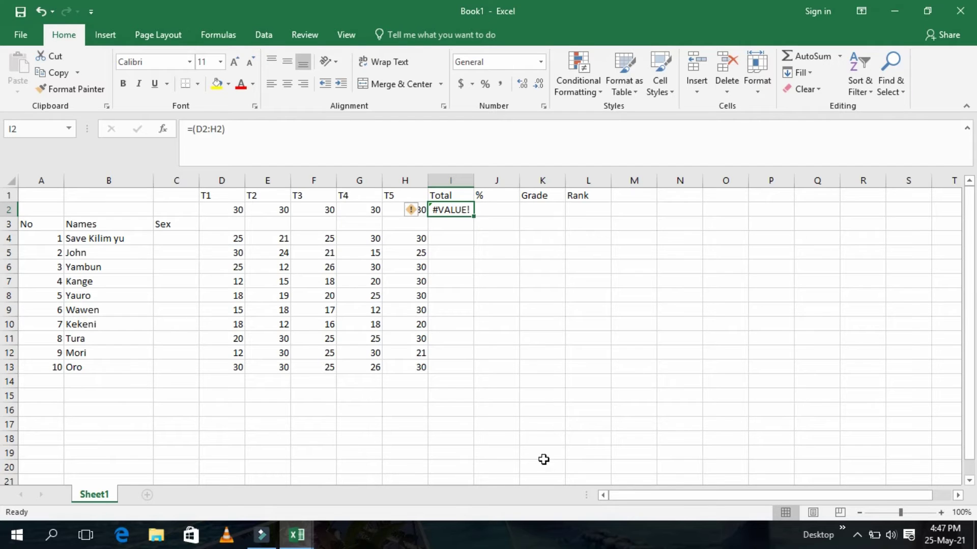
{"action": "double_click", "coordinate": [466, 210]}
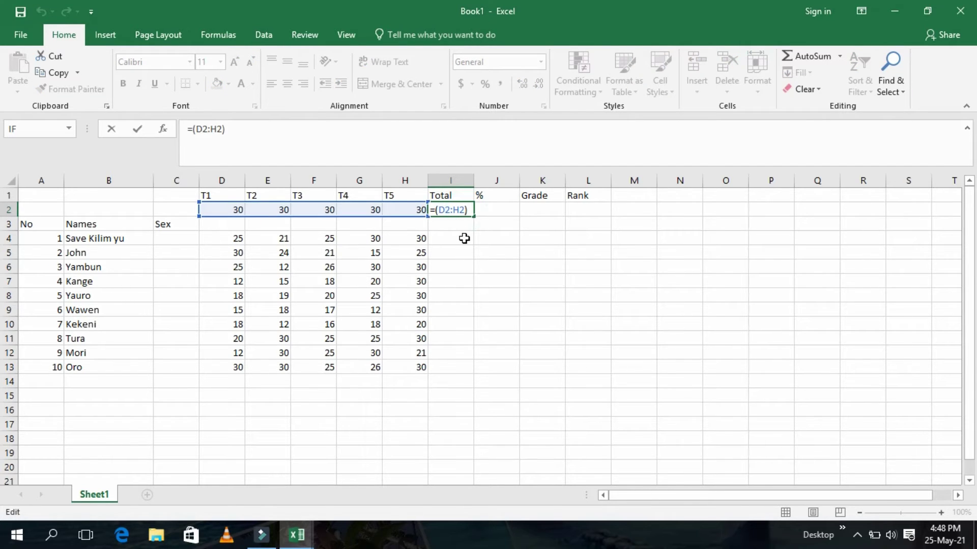
{"action": "left_click", "coordinate": [435, 210]}
{"action": "type", "text": "sum"}
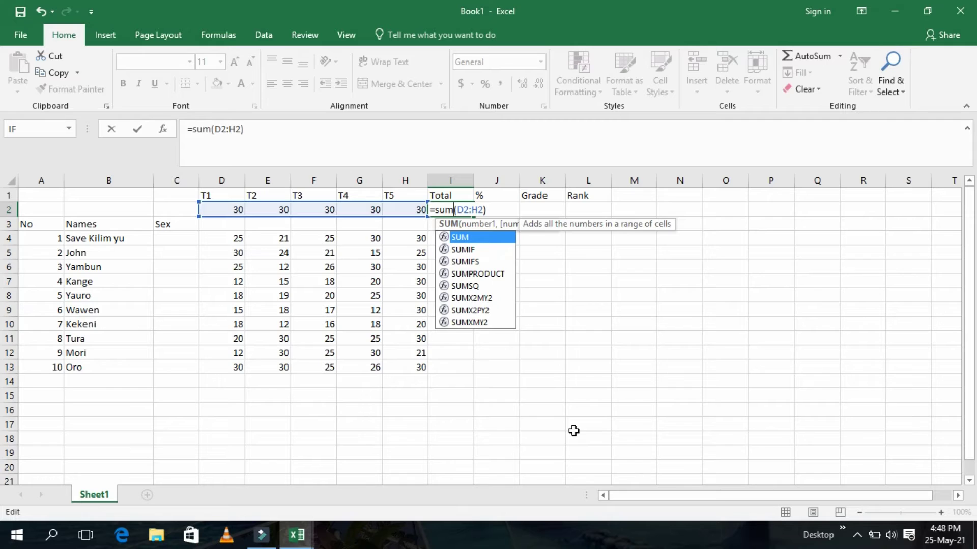
{"action": "key", "text": "BackSpace"}
{"action": "key", "text": "BackSpace"}
{"action": "key", "text": "BackSpace"}
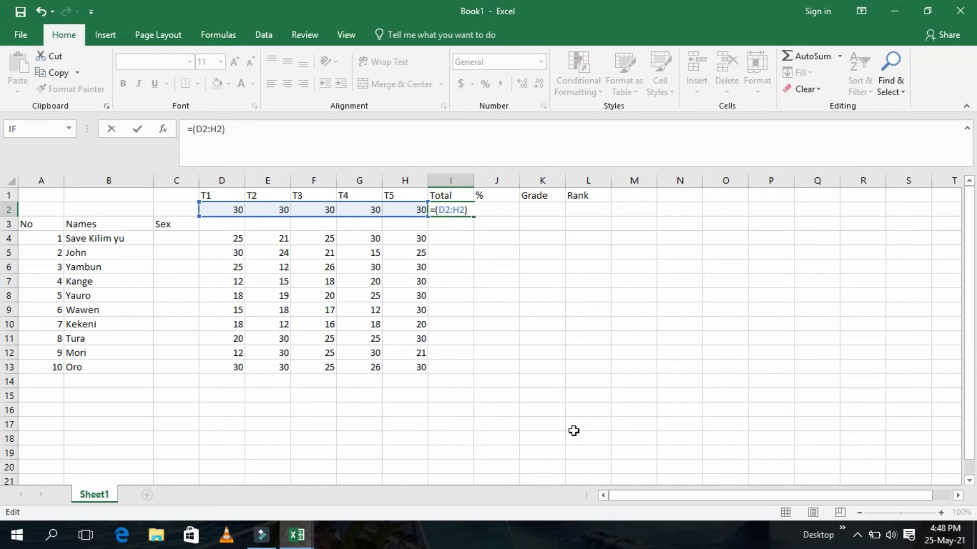
{"action": "type", "text": "SUM"}
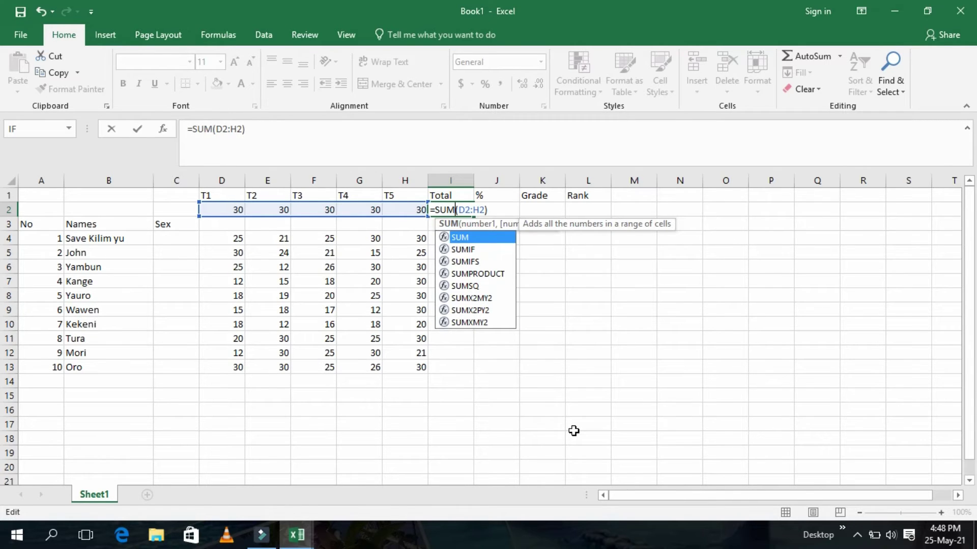
{"action": "key", "text": "Return"}
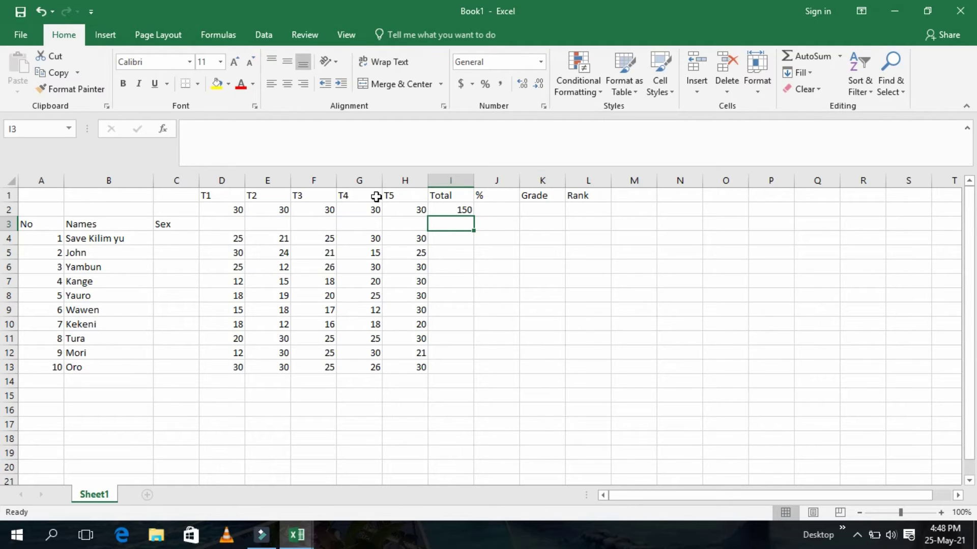
- Total the first student's marks with =SUM(D4:H4) in cell I4 and fill the formula down through I13
{"action": "double_click", "coordinate": [447, 236]}
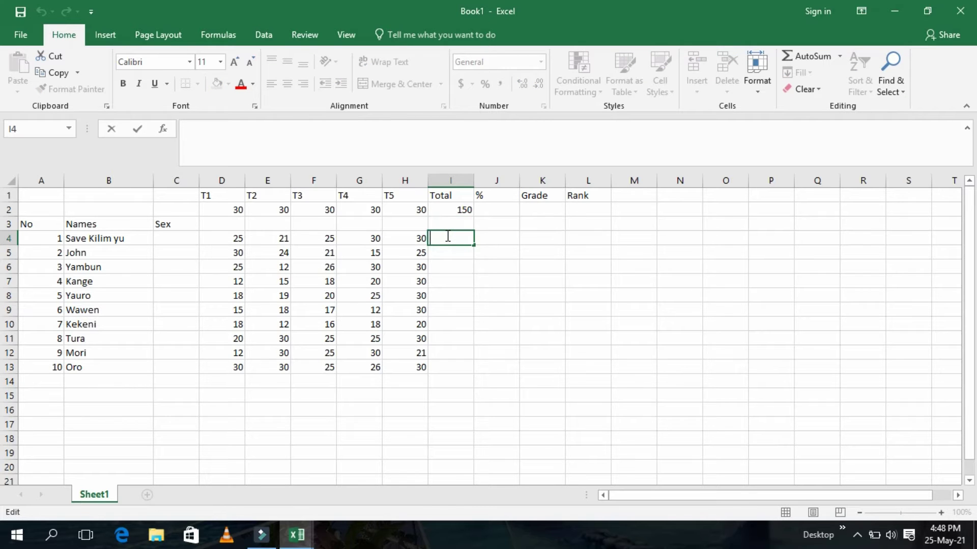
{"action": "type", "text": "=SUM"}
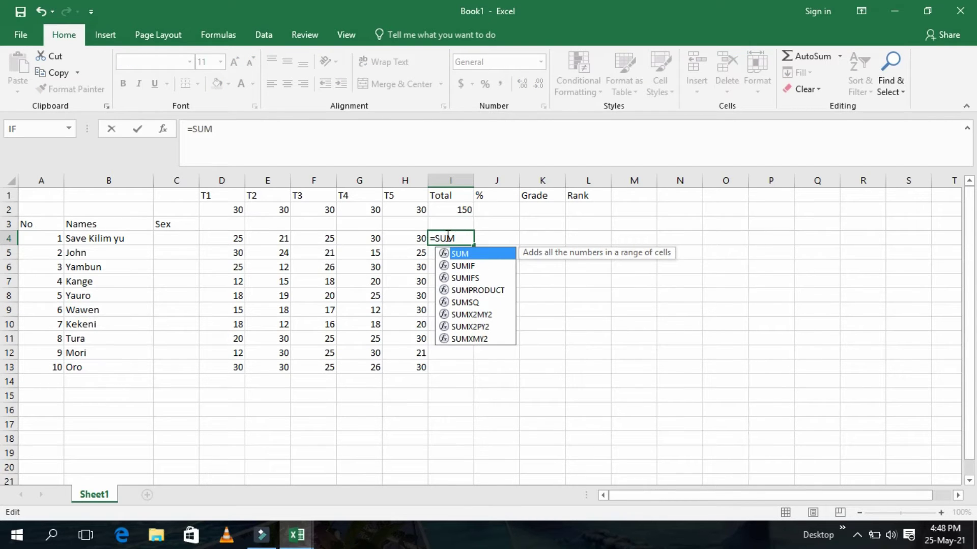
{"action": "type", "text": "("}
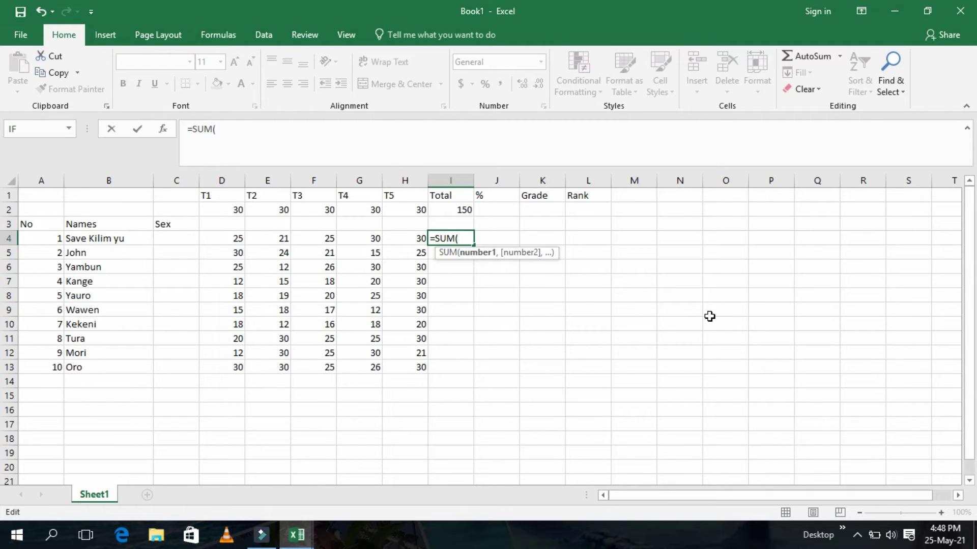
{"action": "type", "text": "D4"}
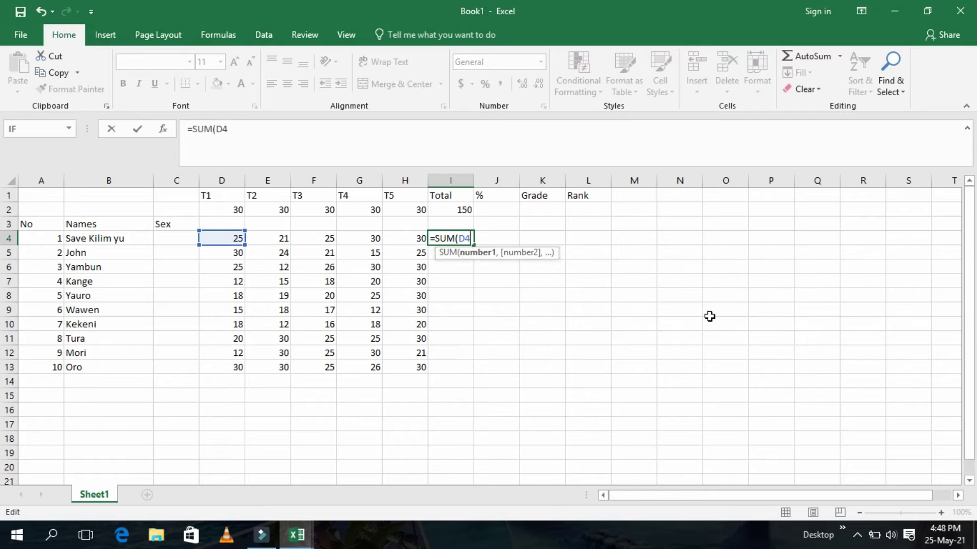
{"action": "type", "text": ":H4"}
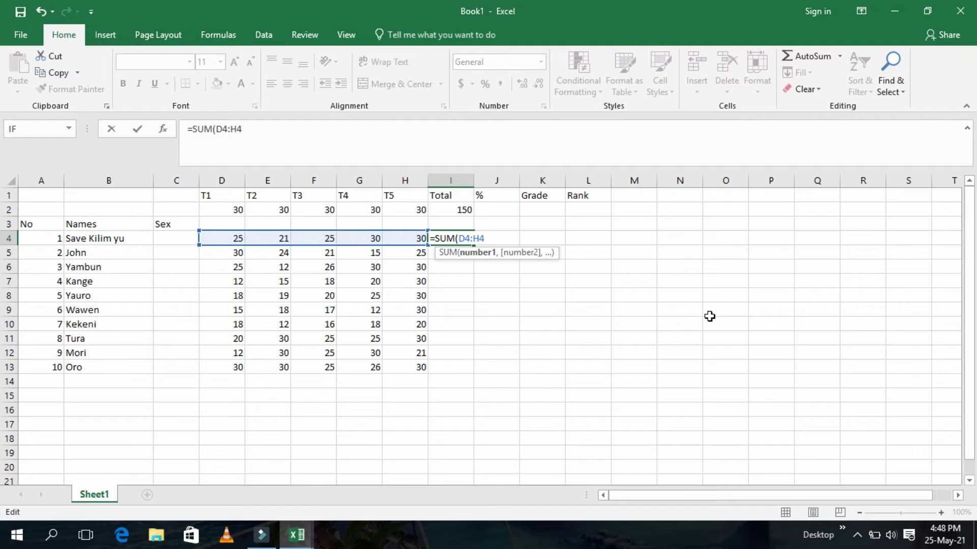
{"action": "type", "text": ")"}
{"action": "key", "text": "Return"}
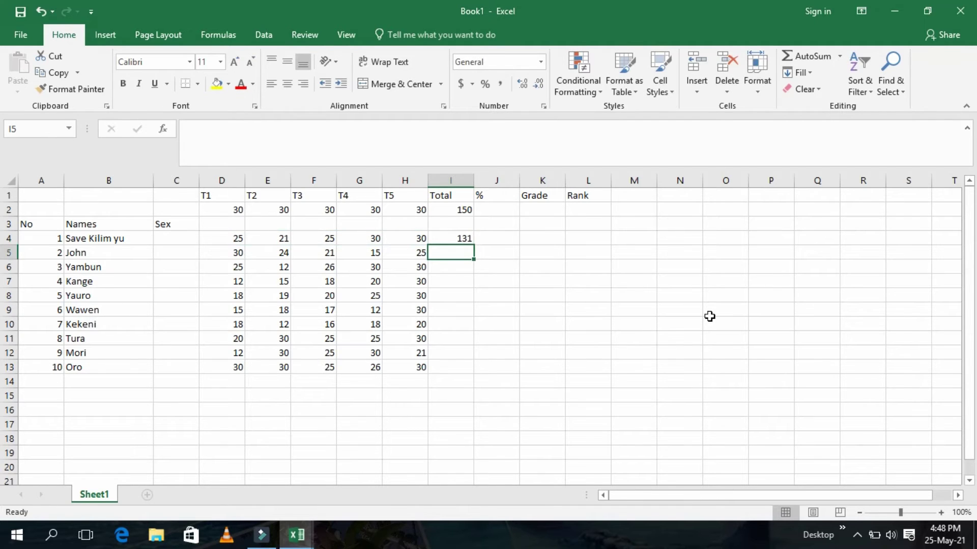
{"action": "left_click", "coordinate": [463, 237]}
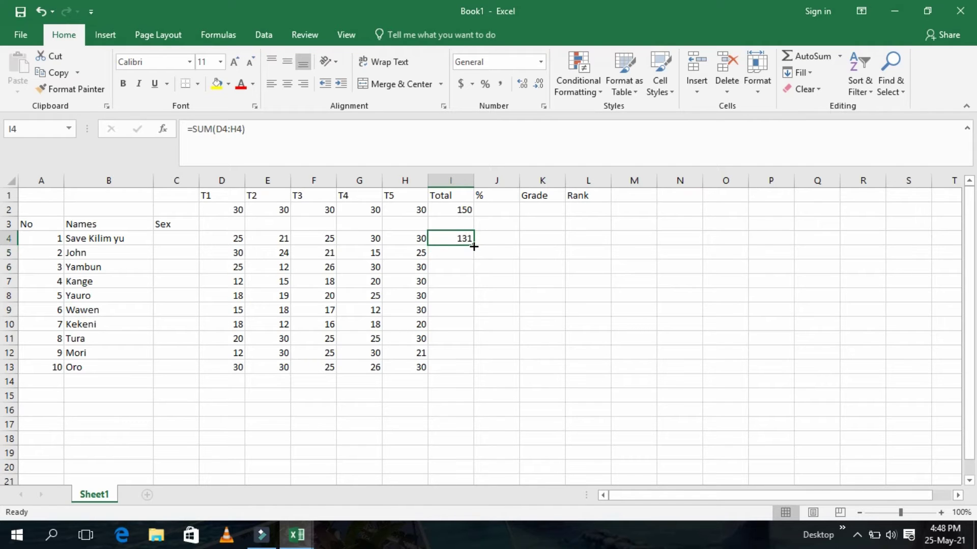
{"action": "left_click_drag", "start_coordinate": [474, 247], "coordinate": [467, 380]}
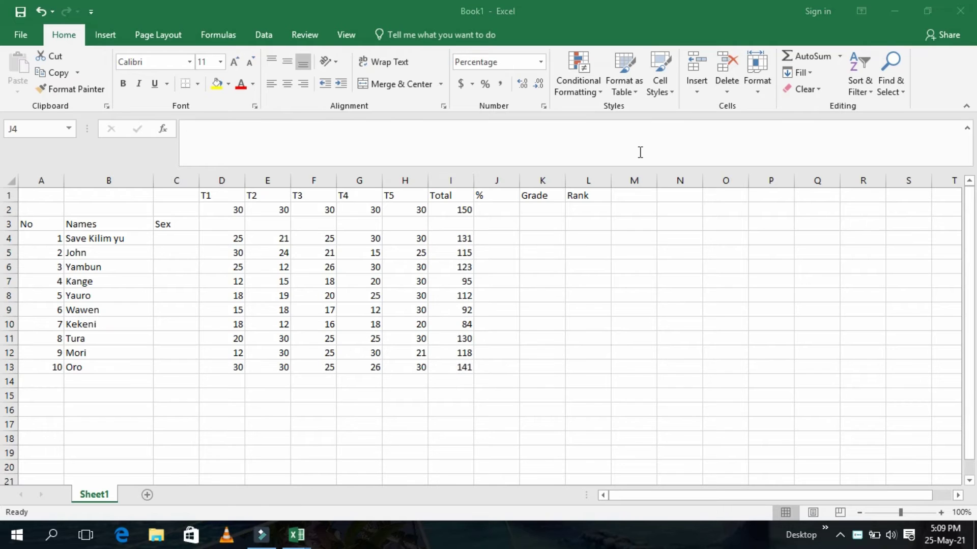
- Format cell J4 in the % column as Percentage with 2 decimal places
{"action": "left_click", "coordinate": [501, 241]}
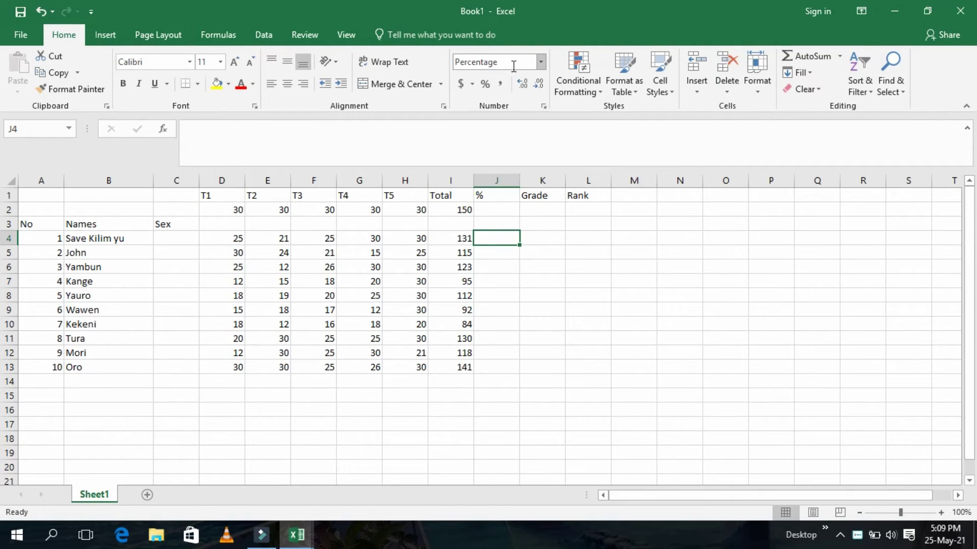
{"action": "left_click", "coordinate": [541, 61]}
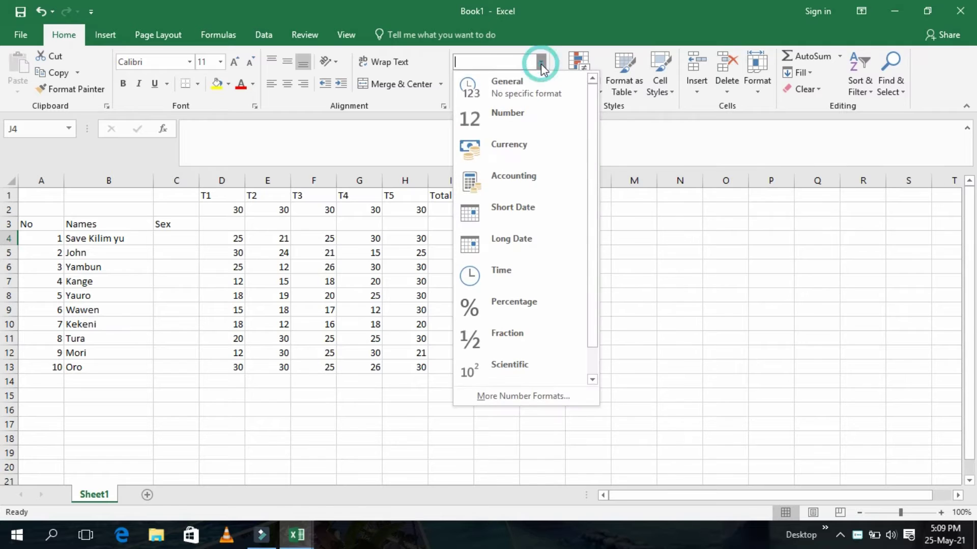
{"action": "left_click", "coordinate": [530, 81]}
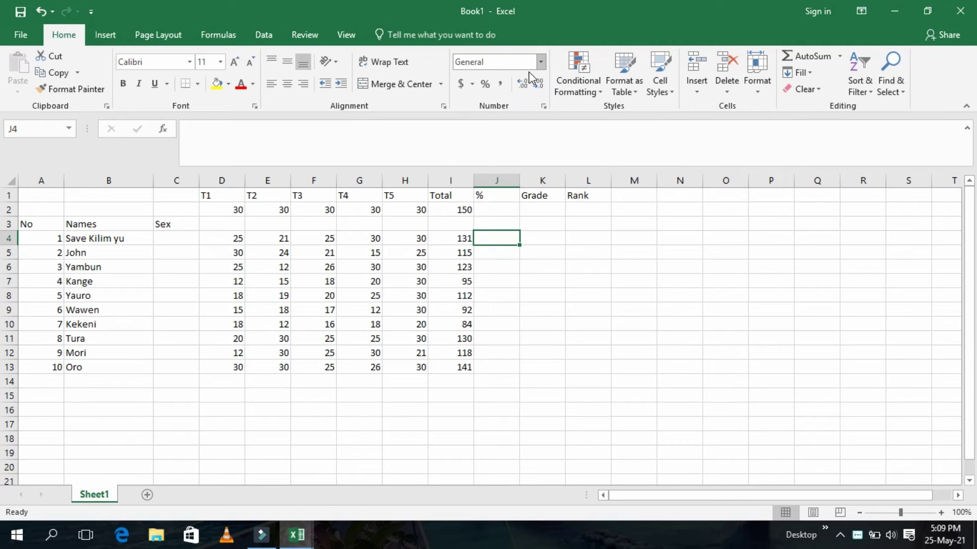
{"action": "left_click", "coordinate": [540, 64]}
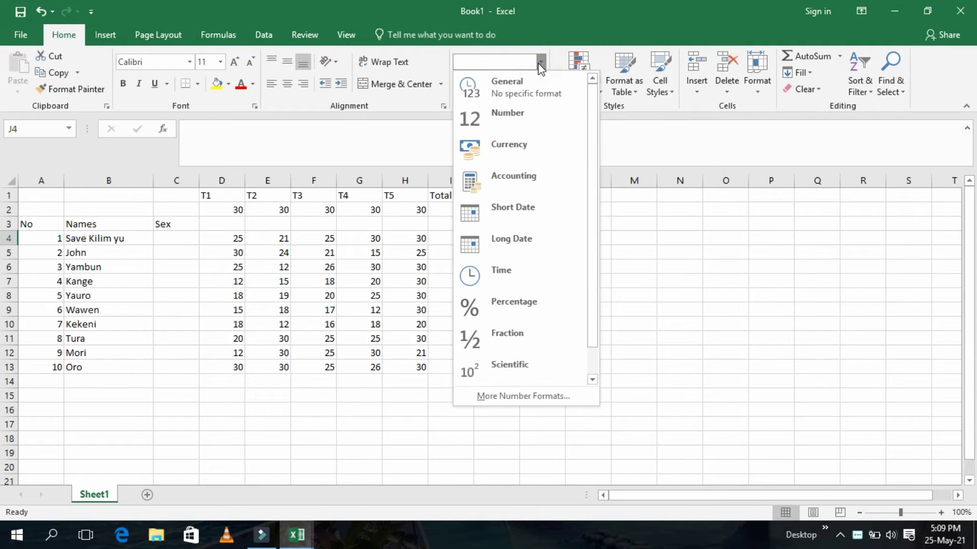
{"action": "left_click", "coordinate": [539, 64]}
{"action": "left_click", "coordinate": [540, 63]}
{"action": "left_click", "coordinate": [488, 303]}
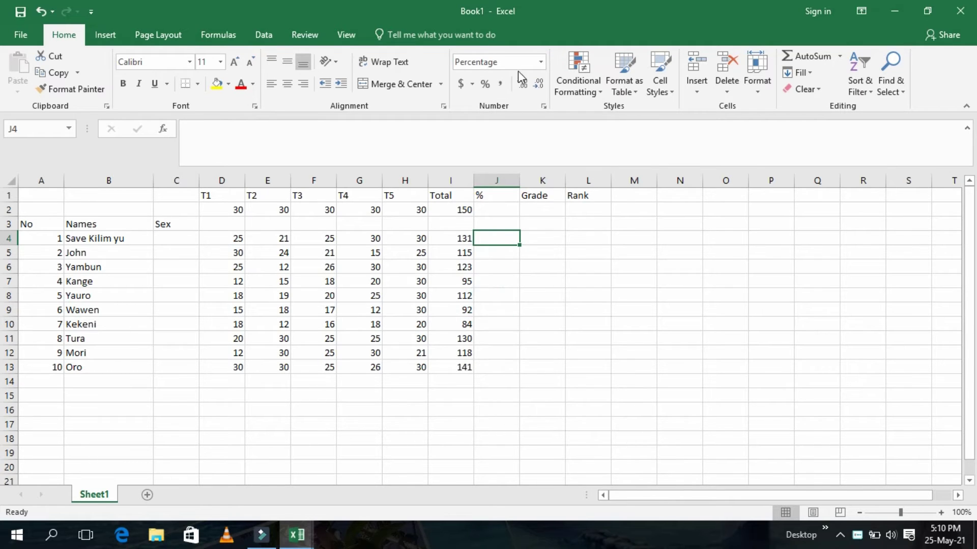
{"action": "left_click", "coordinate": [544, 108]}
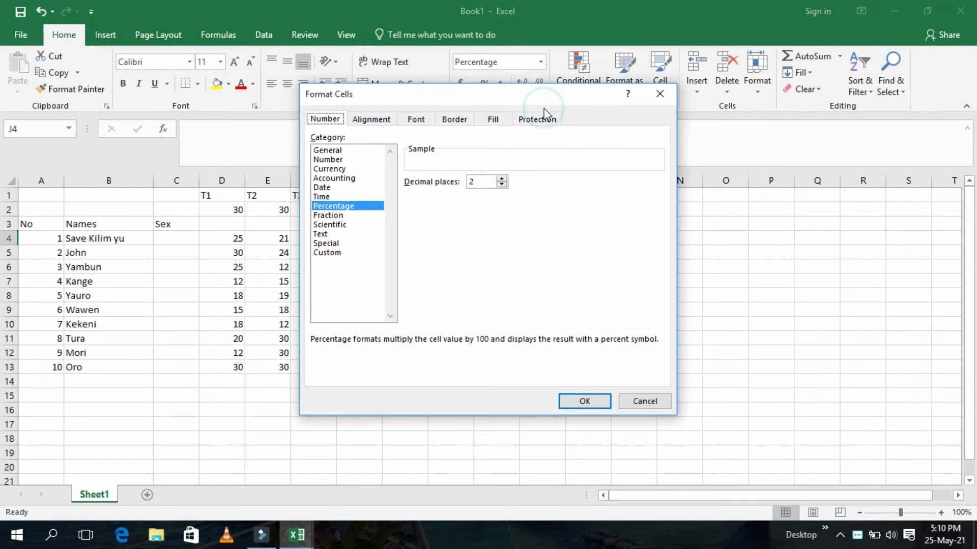
{"action": "left_click", "coordinate": [475, 182]}
{"action": "left_click", "coordinate": [566, 401]}
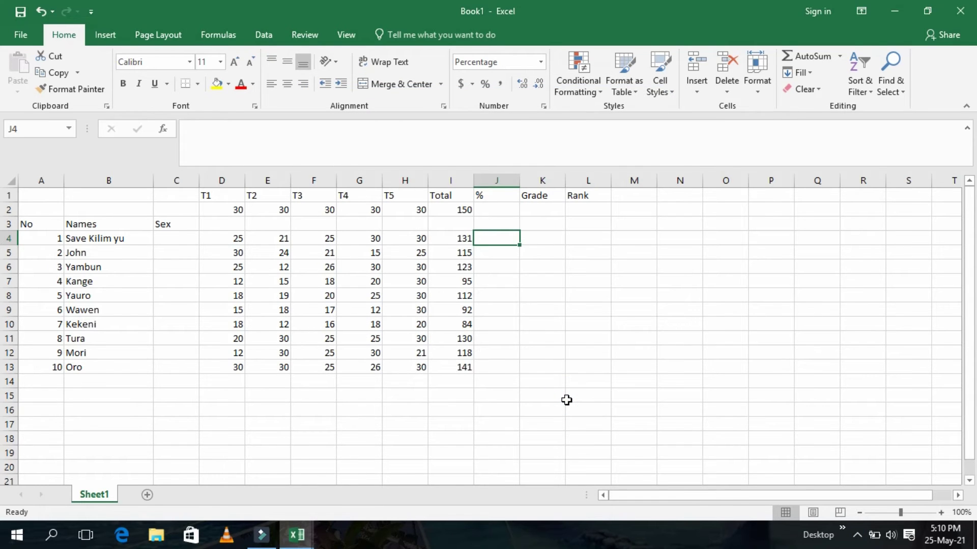
- Enter an equals sign in cell J4 under the % heading
{"action": "left_click", "coordinate": [489, 241]}
{"action": "double_click", "coordinate": [489, 241]}
{"action": "type", "text": "="}
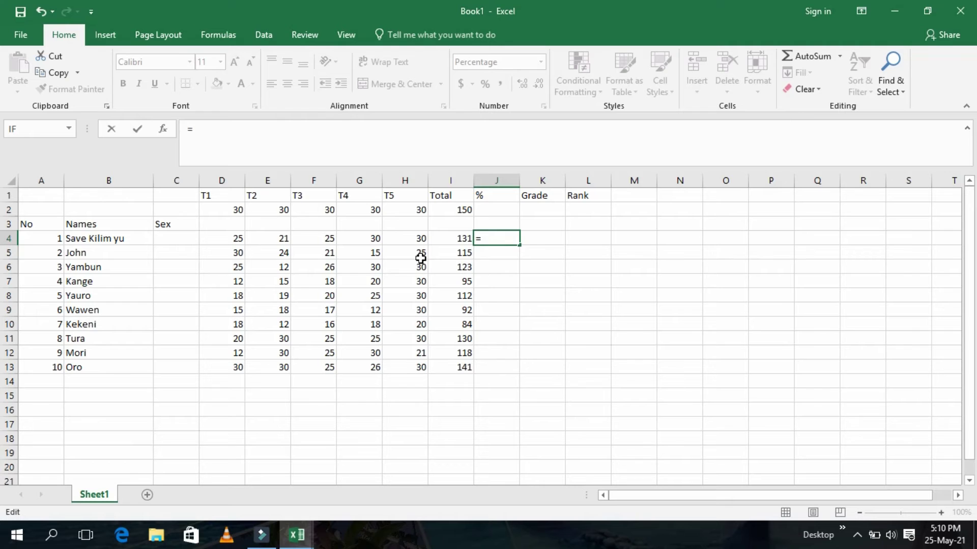
{"action": "key", "text": "Tab"}
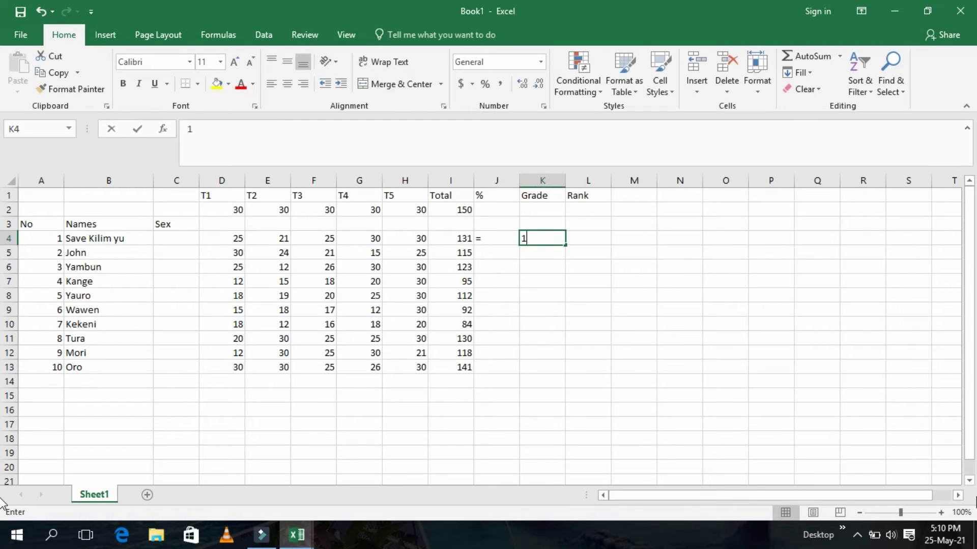
{"action": "type", "text": "1"}
{"action": "key", "text": "BackSpace"}
{"action": "type", "text": "I4"}
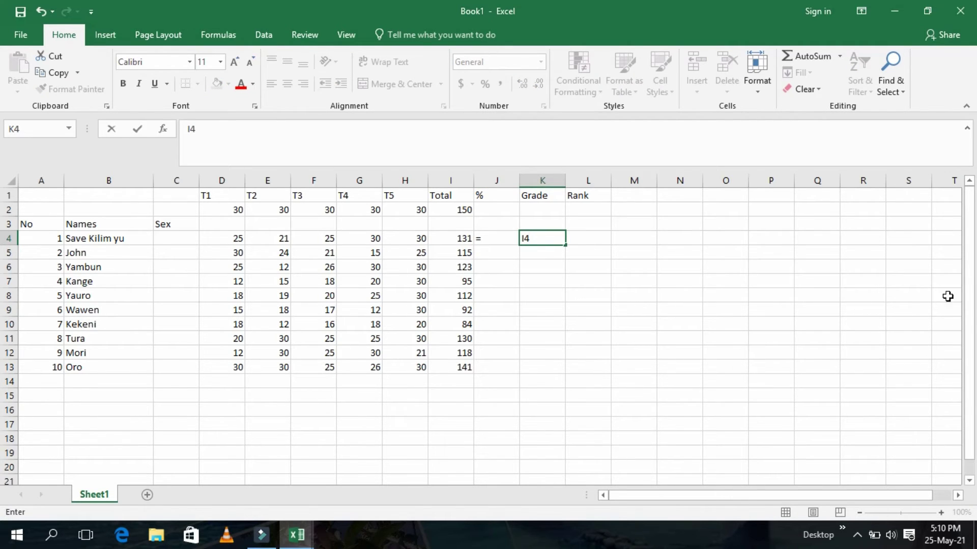
{"action": "type", "text": "/"}
{"action": "type", "text": "150"}
{"action": "left_click", "coordinate": [522, 237]}
{"action": "type", "text": "="}
{"action": "left_click", "coordinate": [561, 238]}
{"action": "key", "text": "Return"}
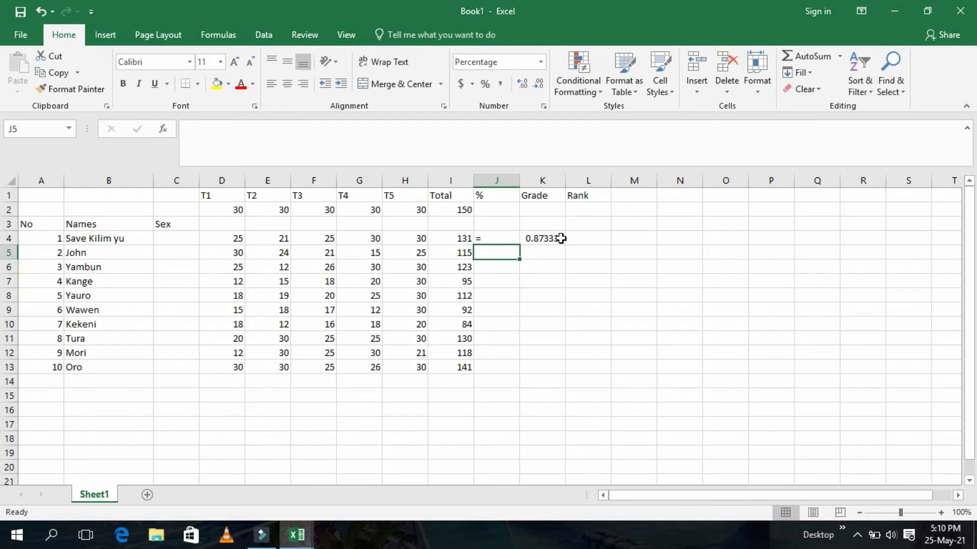
{"action": "left_click", "coordinate": [551, 240]}
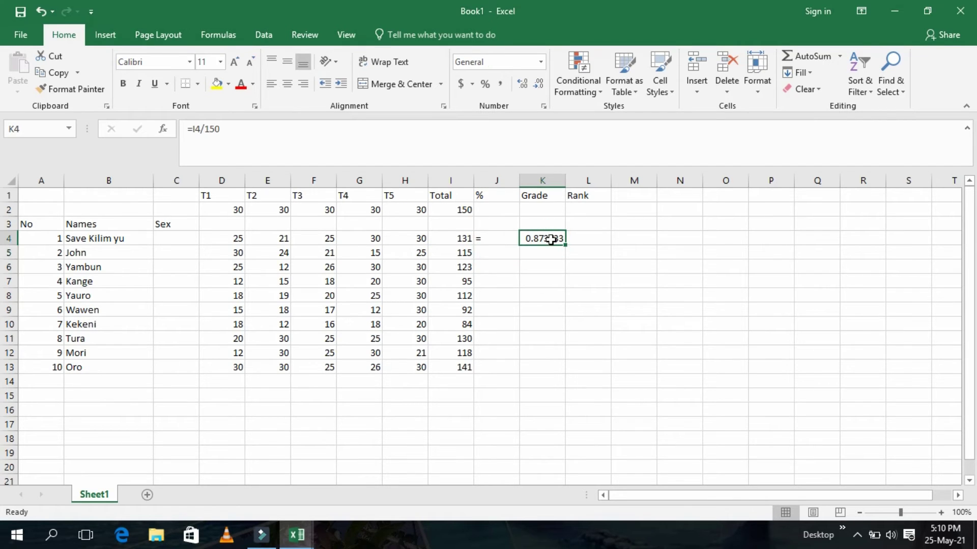
{"action": "key", "text": "BackSpace"}
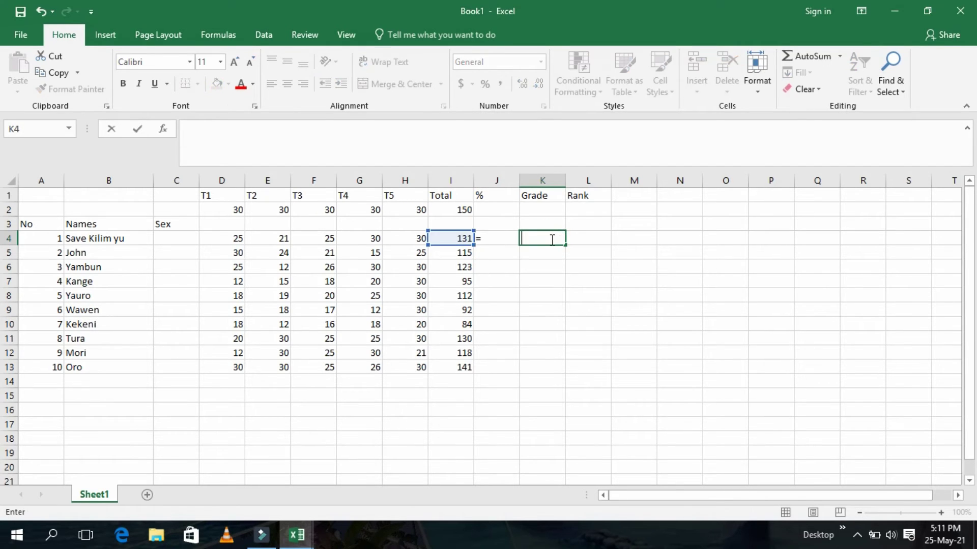
- Complete cell J4 as =I4/150 and fill the percentage formula down through J13
{"action": "left_click", "coordinate": [491, 237]}
{"action": "left_click", "coordinate": [491, 237]}
{"action": "left_click", "coordinate": [491, 237]}
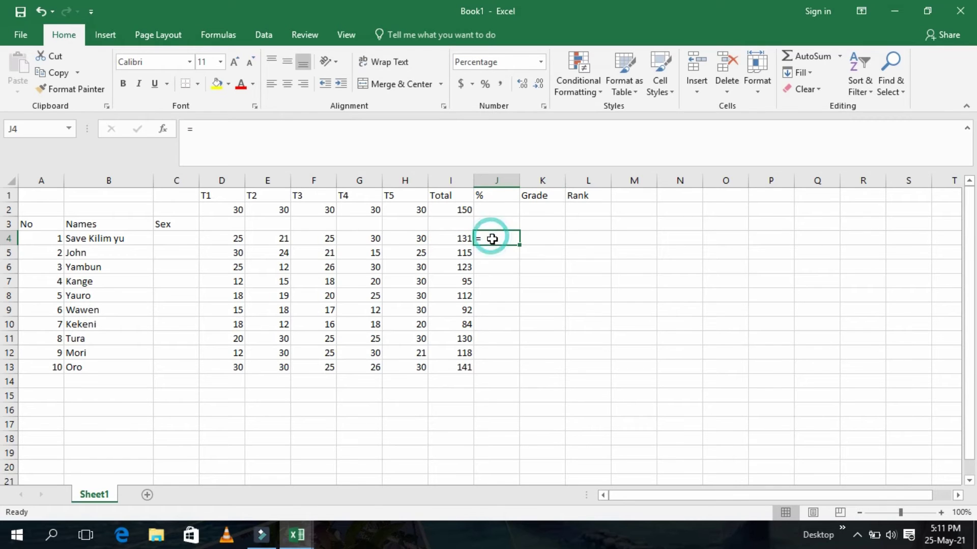
{"action": "double_click", "coordinate": [492, 237]}
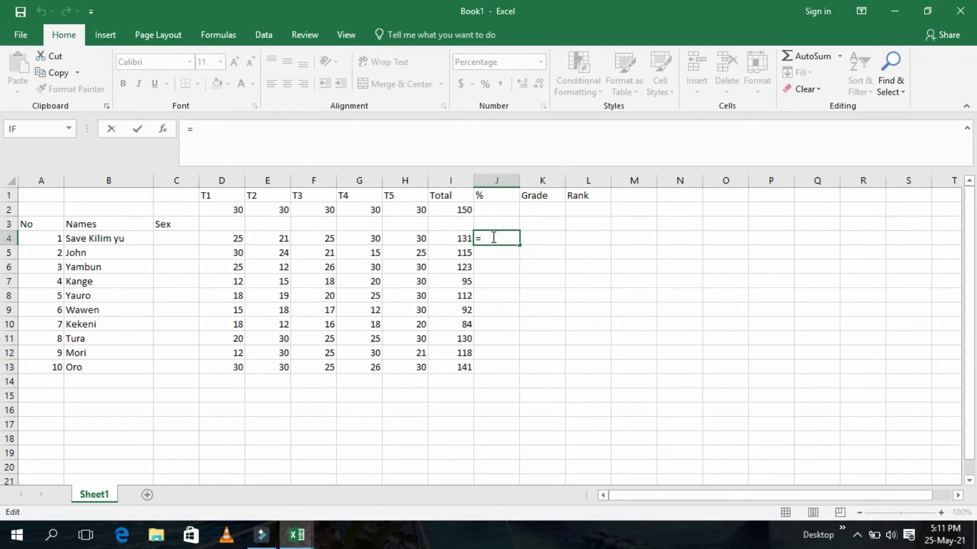
{"action": "type", "text": "I4"}
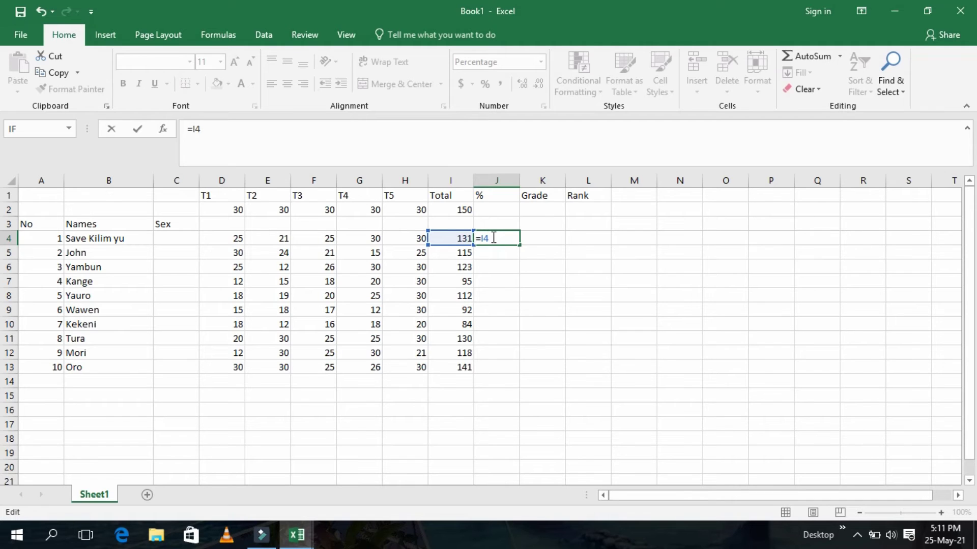
{"action": "type", "text": "/150"}
{"action": "key", "text": "Return"}
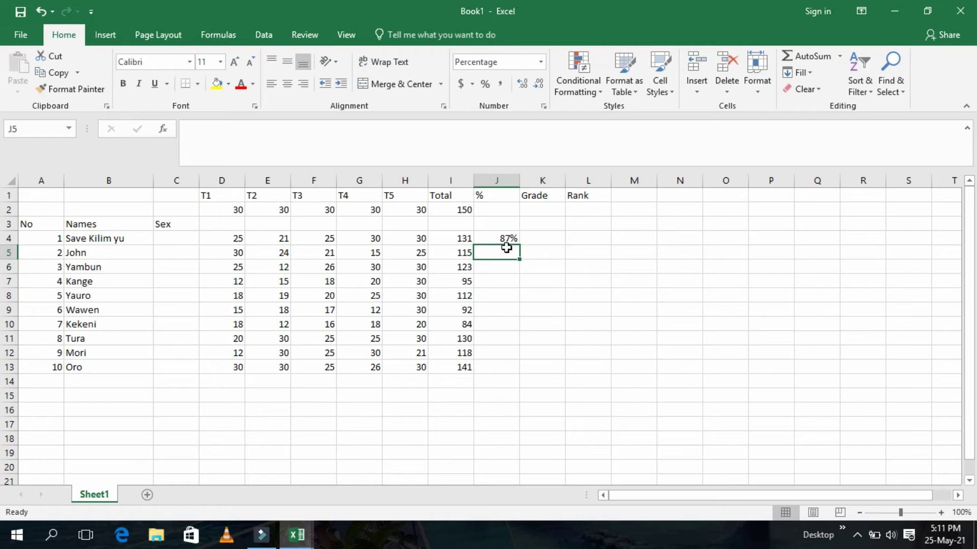
{"action": "left_click", "coordinate": [516, 239]}
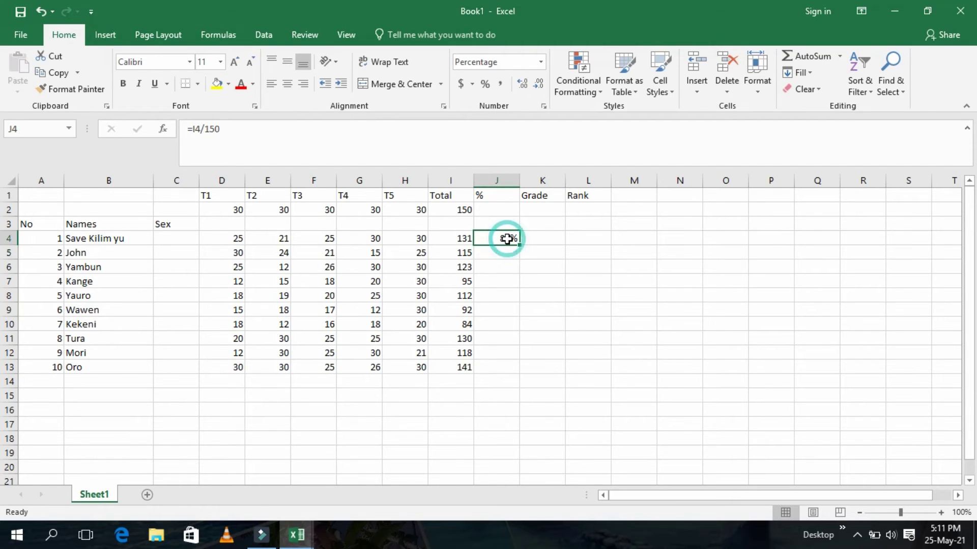
{"action": "left_click_drag", "start_coordinate": [519, 245], "coordinate": [504, 370]}
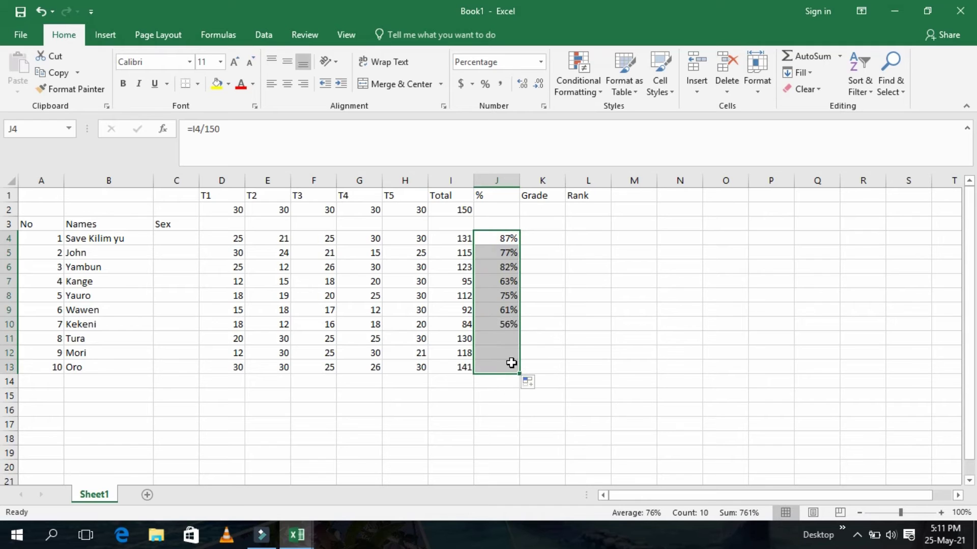
- Start a nested IF formula in cell K4 under the Grade heading that returns "A" when J4>=90%
{"action": "left_click", "coordinate": [560, 277]}
{"action": "double_click", "coordinate": [537, 238]}
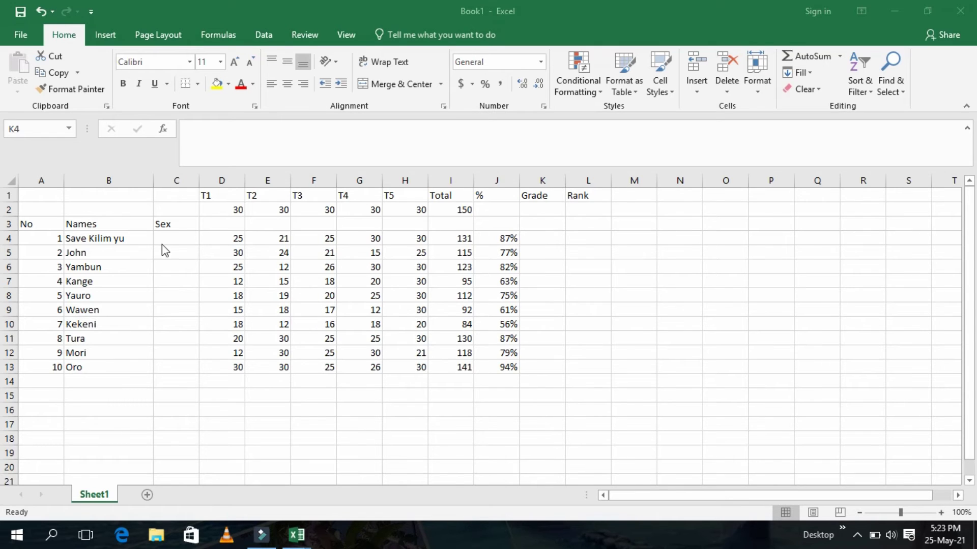
{"action": "left_click", "coordinate": [535, 237]}
{"action": "double_click", "coordinate": [536, 238]}
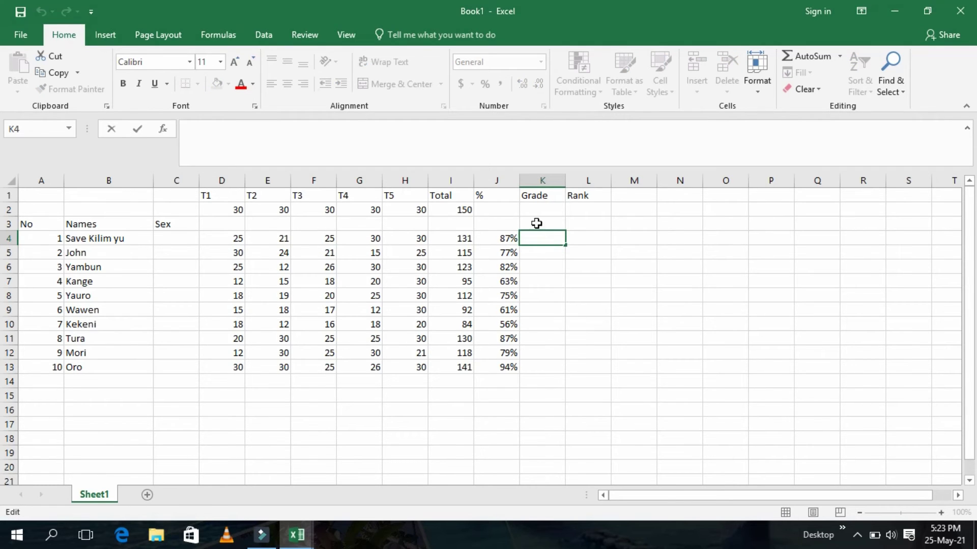
{"action": "left_click", "coordinate": [539, 235]}
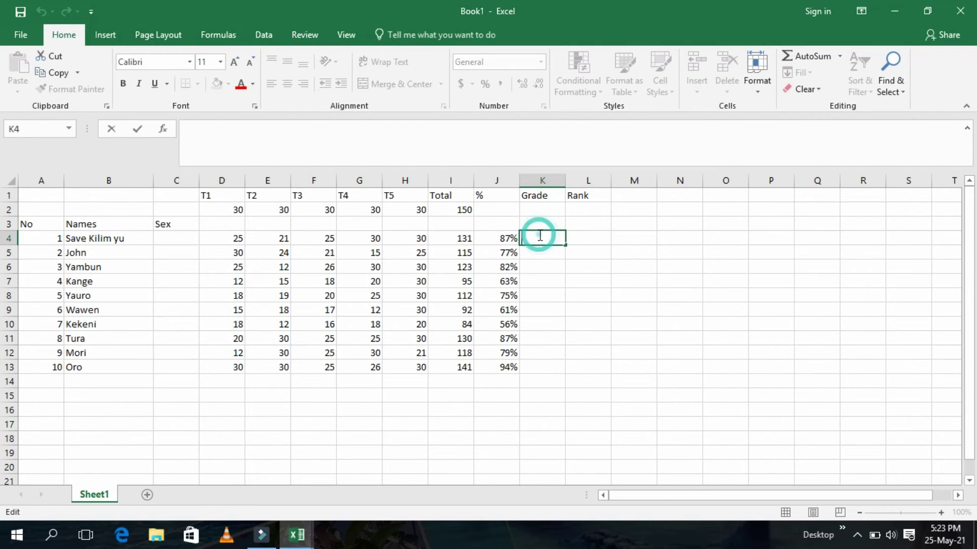
{"action": "type", "text": "=IF"}
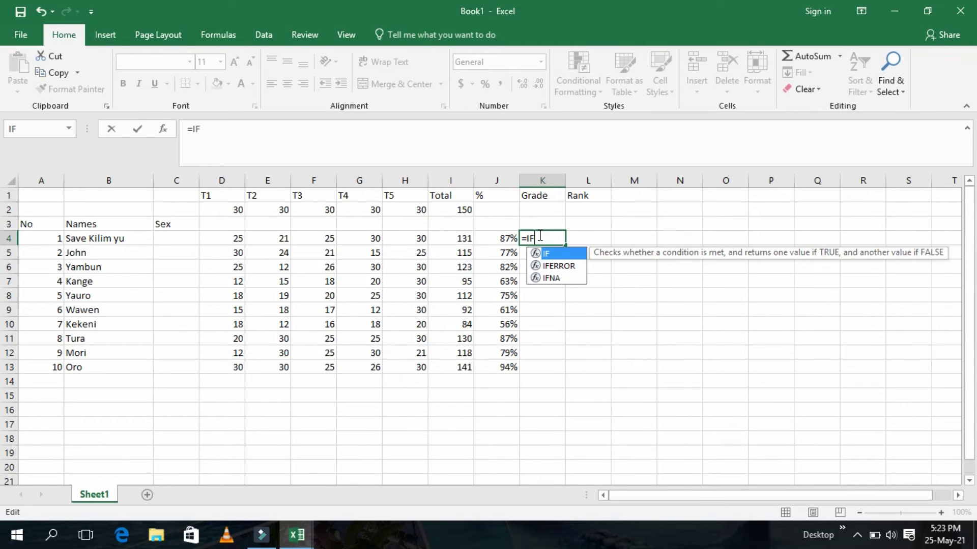
{"action": "type", "text": "("}
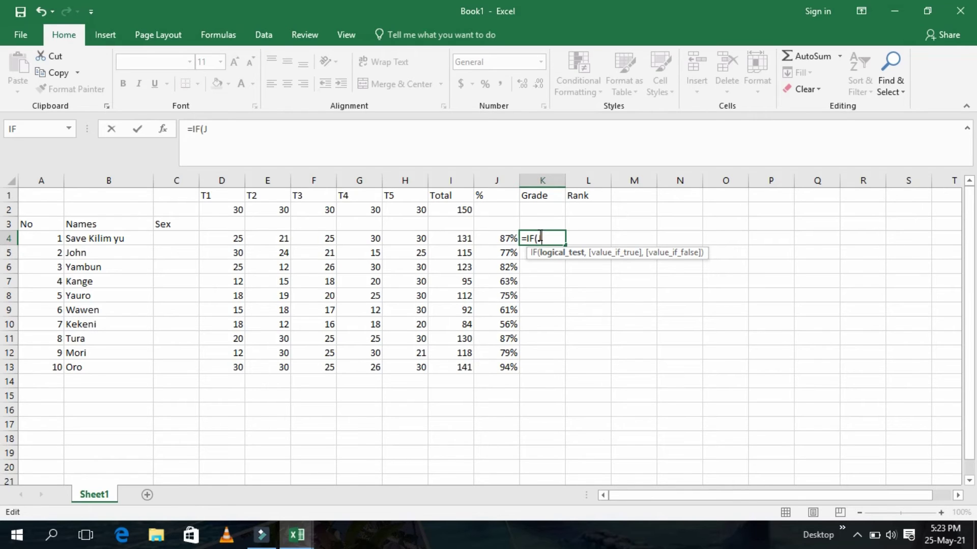
{"action": "type", "text": "J4>"}
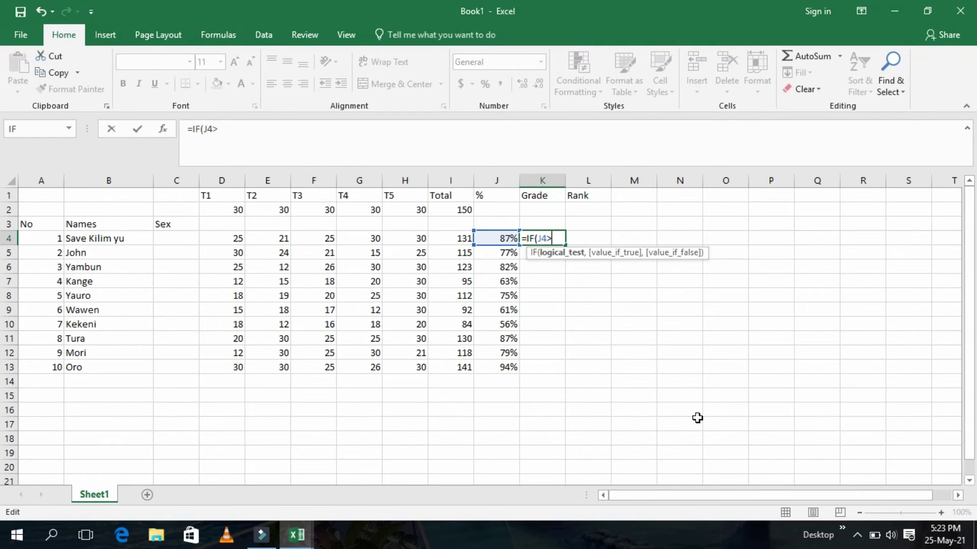
{"action": "type", "text": "=90%,\""}
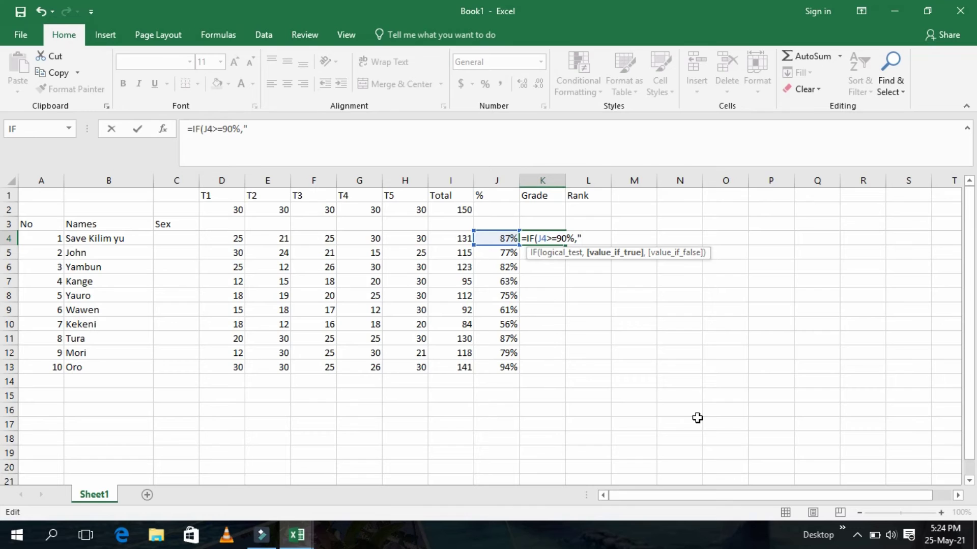
{"action": "type", "text": "A\",IF"}
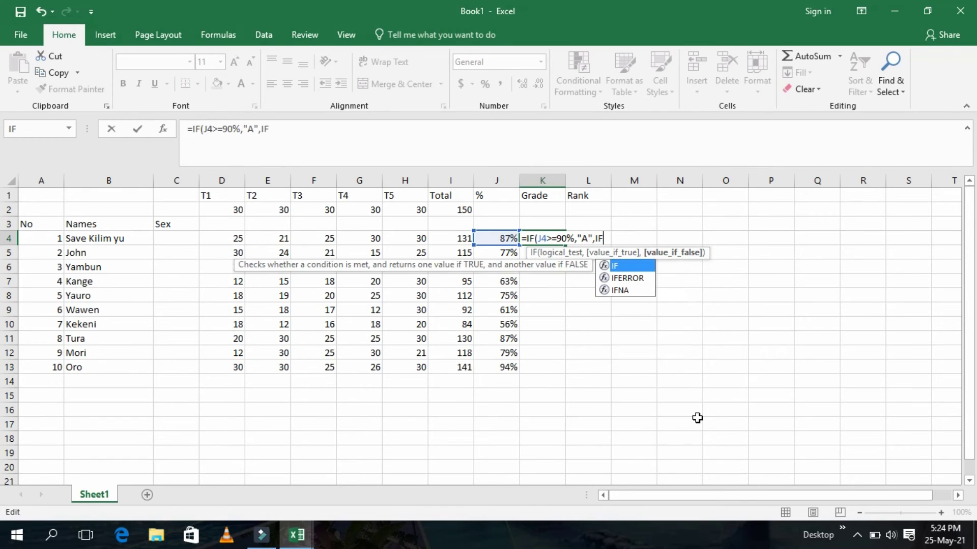
- Add a nested condition to the K4 grade formula that returns "B" when J4>=80%
{"action": "type", "text": "J4"}
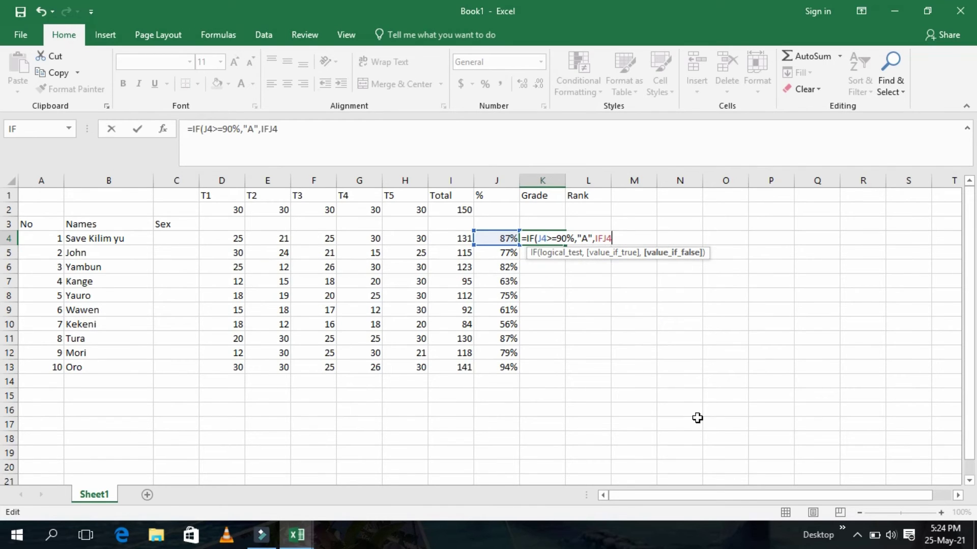
{"action": "key", "text": "BackSpace"}
{"action": "key", "text": "BackSpace"}
{"action": "type", "text": "("}
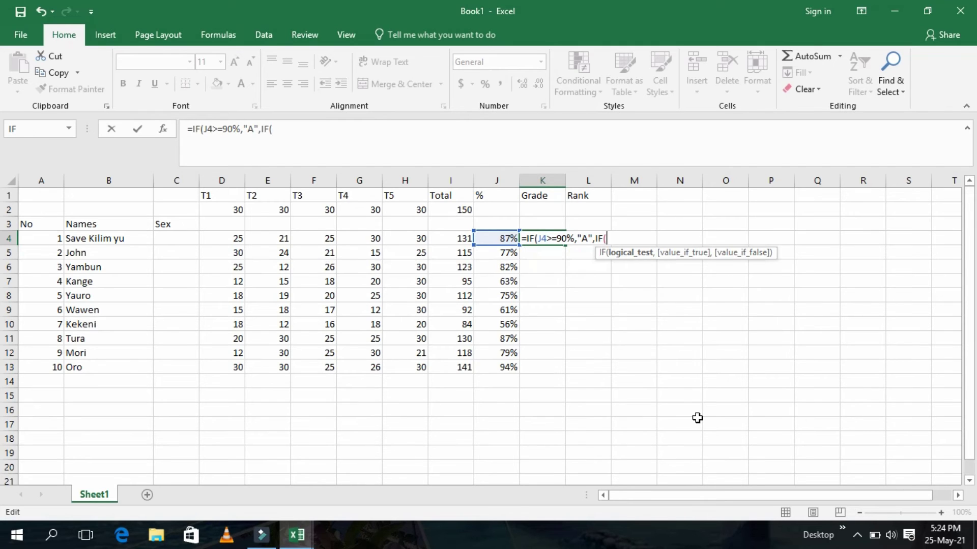
{"action": "type", "text": "J4>="}
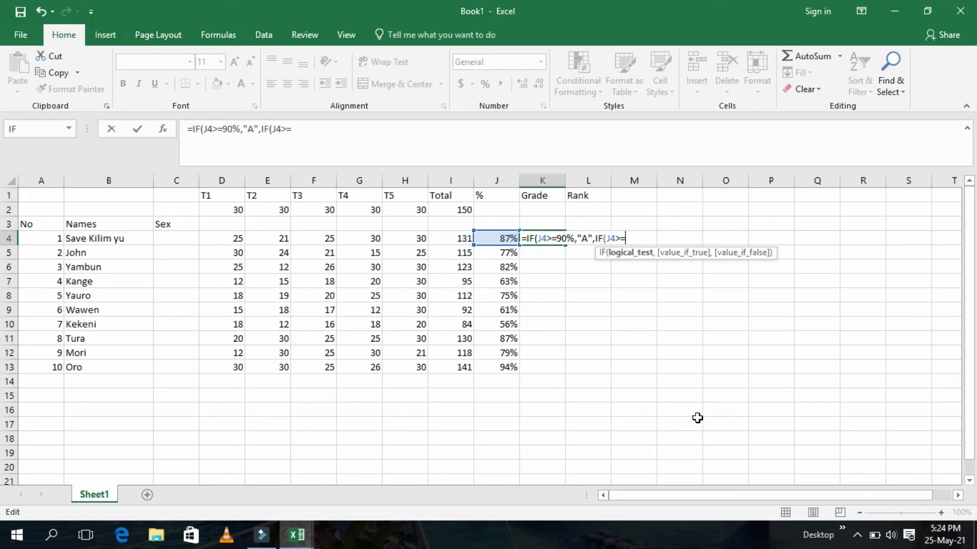
{"action": "type", "text": "80%,"}
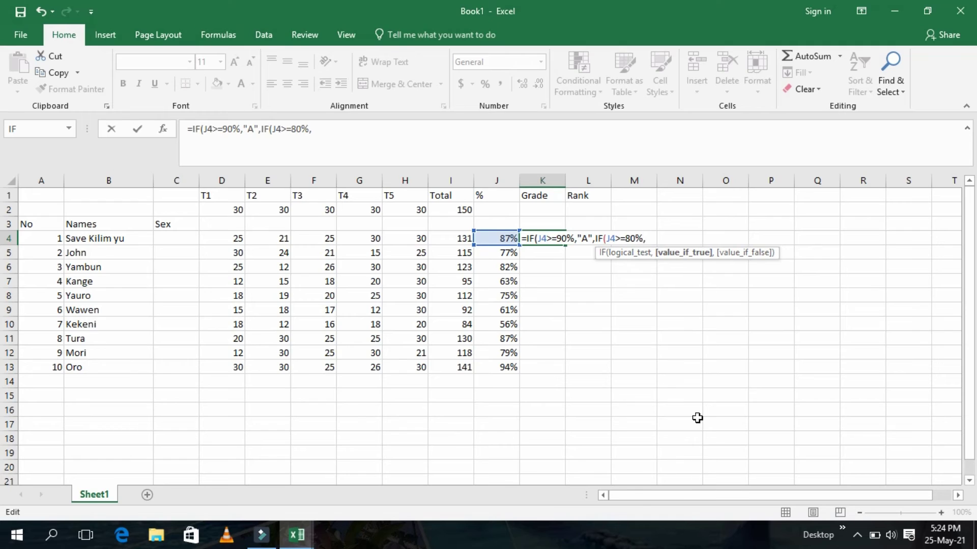
{"action": "type", "text": "\"B\","}
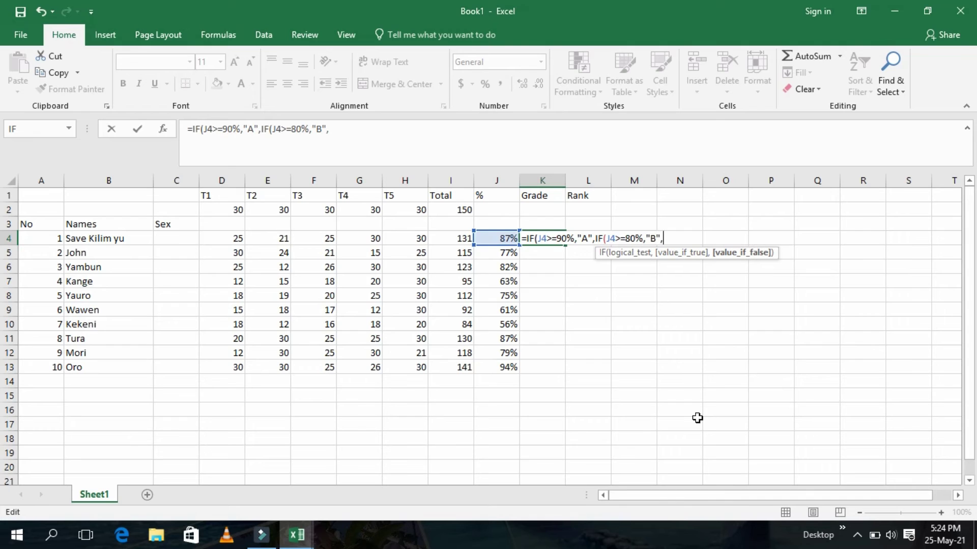
- Add a further IF to the K4 grade formula that returns "C" when J4>=60%
{"action": "type", "text": "IF(J"}
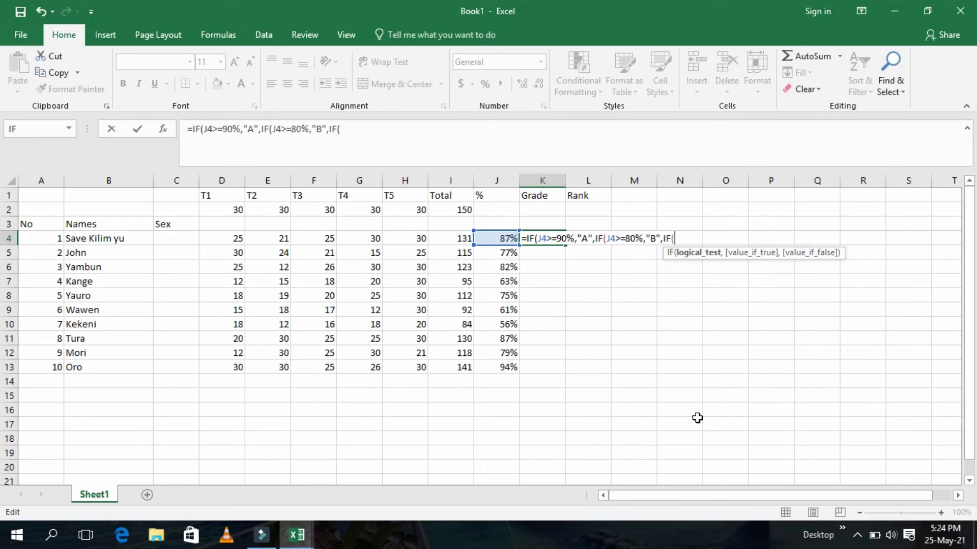
{"action": "type", "text": "4>="}
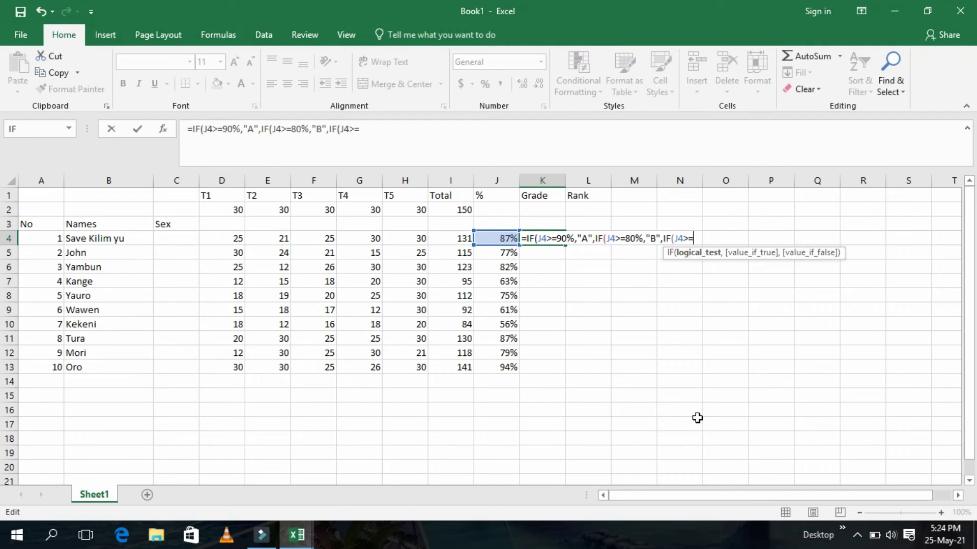
{"action": "type", "text": "60%,"}
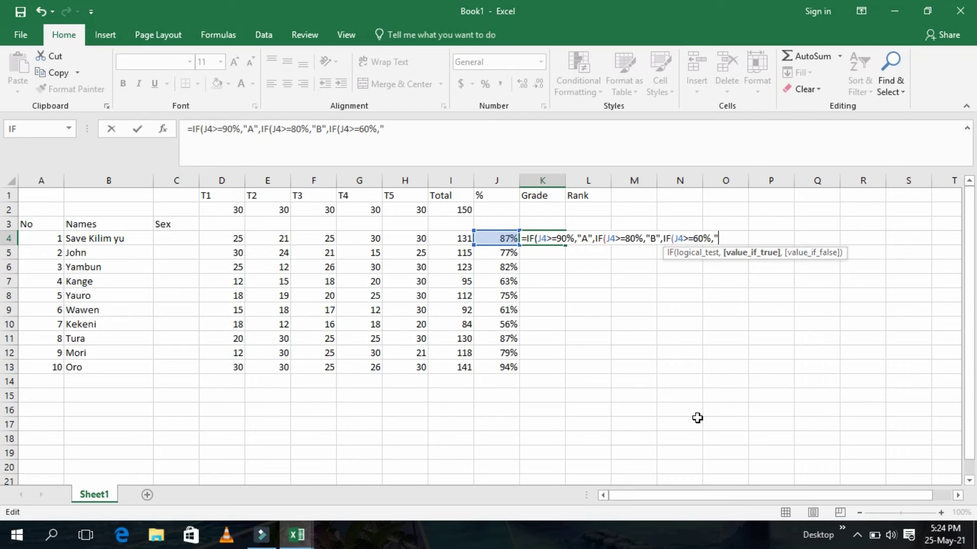
{"action": "type", "text": "\"C\","}
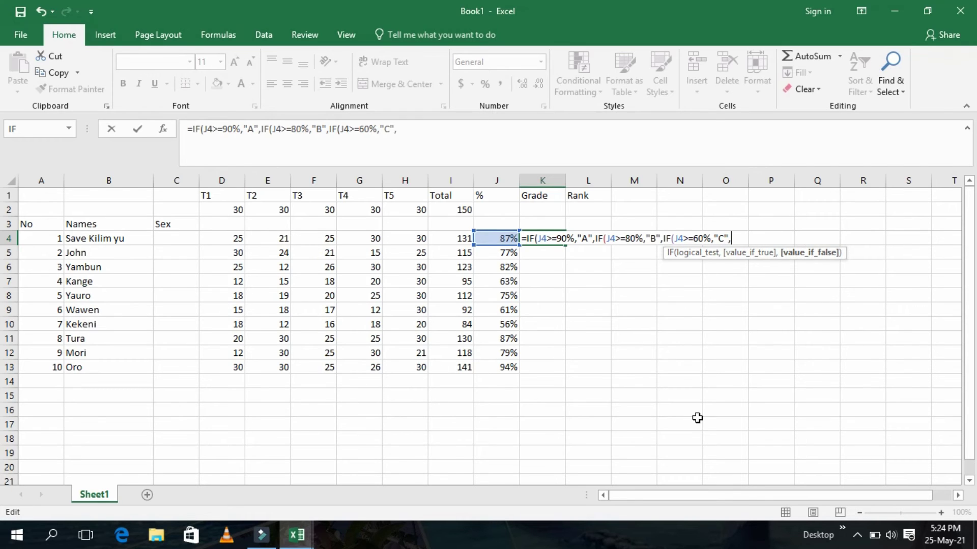
- Add the last IF to the K4 formula, returning "D" when J4<=59%, and close all four parentheses
{"action": "type", "text": "IF"}
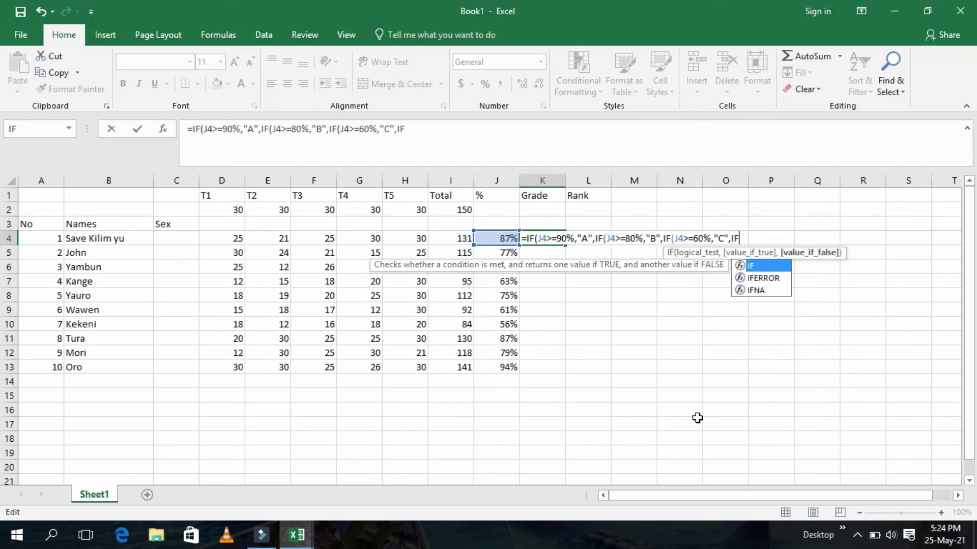
{"action": "type", "text": "(J4"}
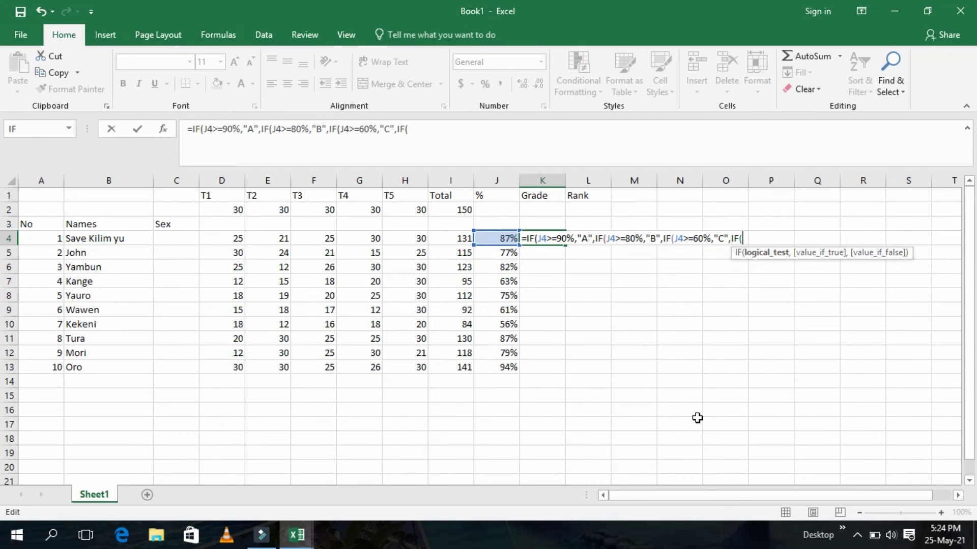
{"action": "type", "text": ">="}
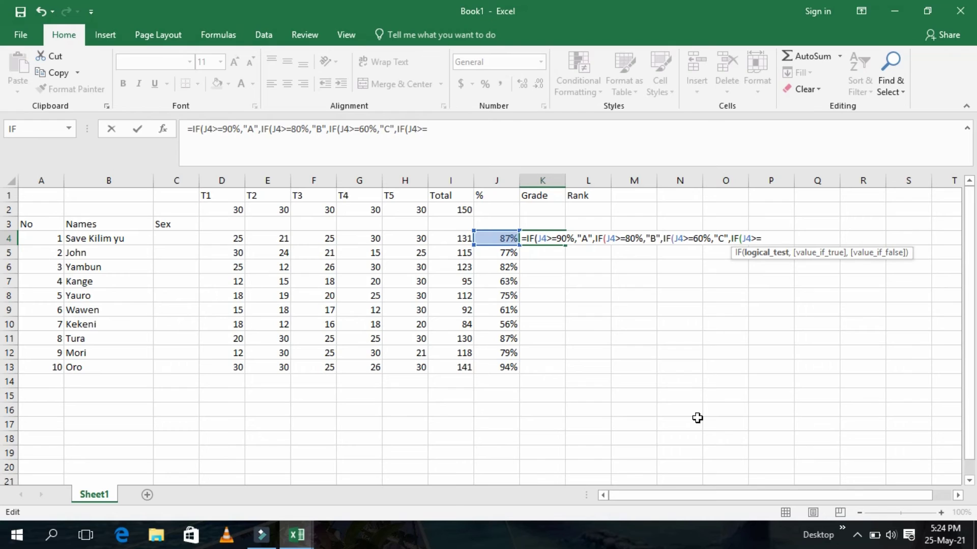
{"action": "type", "text": "59"}
{"action": "key", "text": "BackSpace"}
{"action": "key", "text": "BackSpace"}
{"action": "key", "text": "BackSpace"}
{"action": "key", "text": "BackSpace"}
{"action": "type", "text": "<=59%,\""}
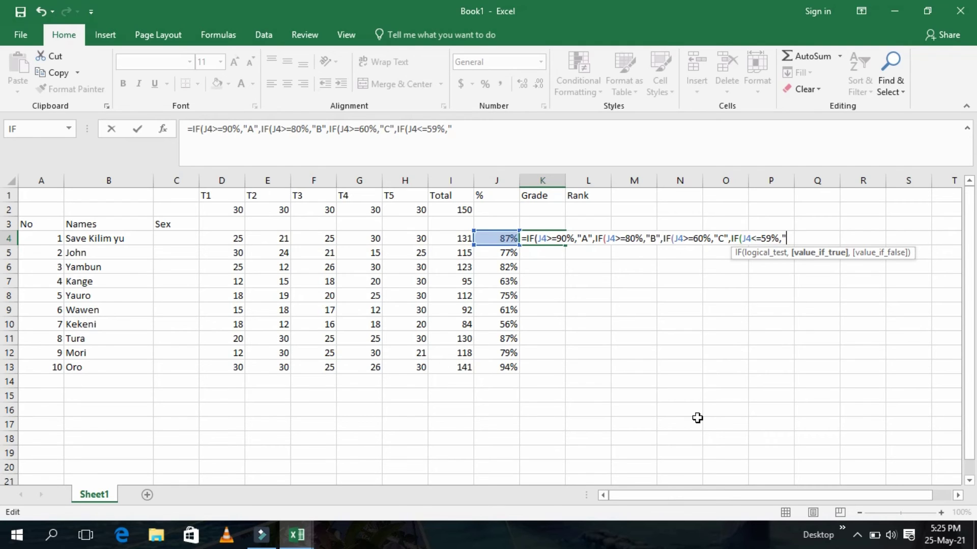
{"action": "type", "text": "D\")"}
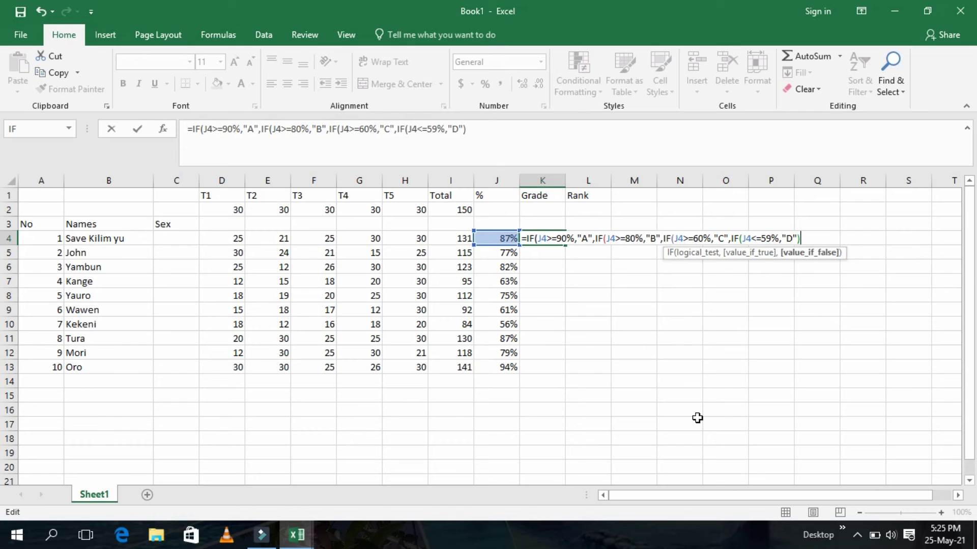
{"action": "type", "text": ")))"}
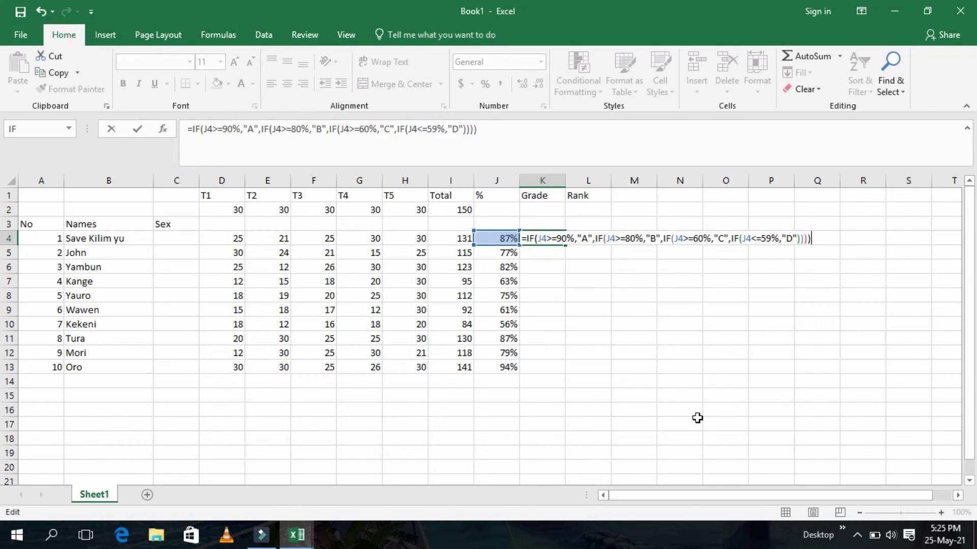
- Commit the grade formula in K4 and fill it down through K13 for all ten students
{"action": "key", "text": "Return"}
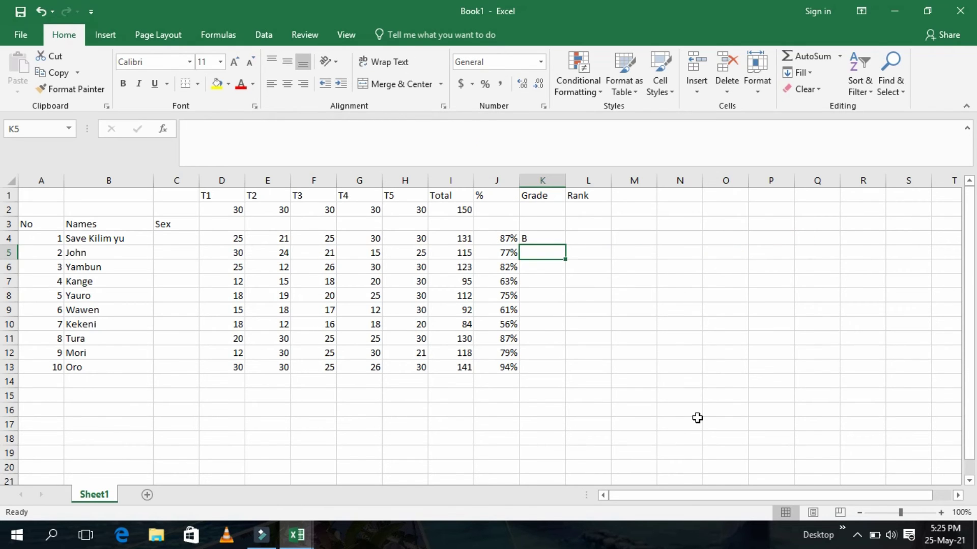
{"action": "left_click", "coordinate": [554, 238]}
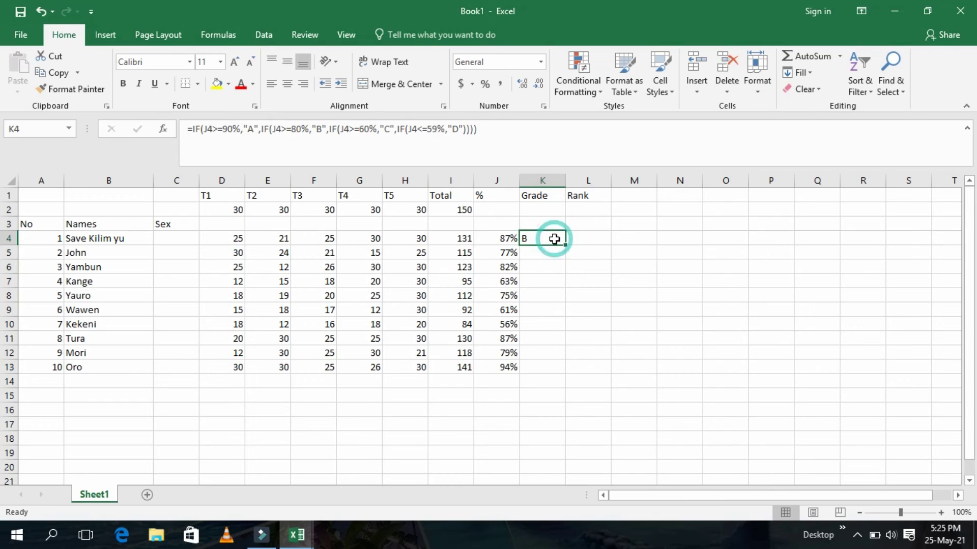
{"action": "left_click_drag", "start_coordinate": [565, 246], "coordinate": [567, 373]}
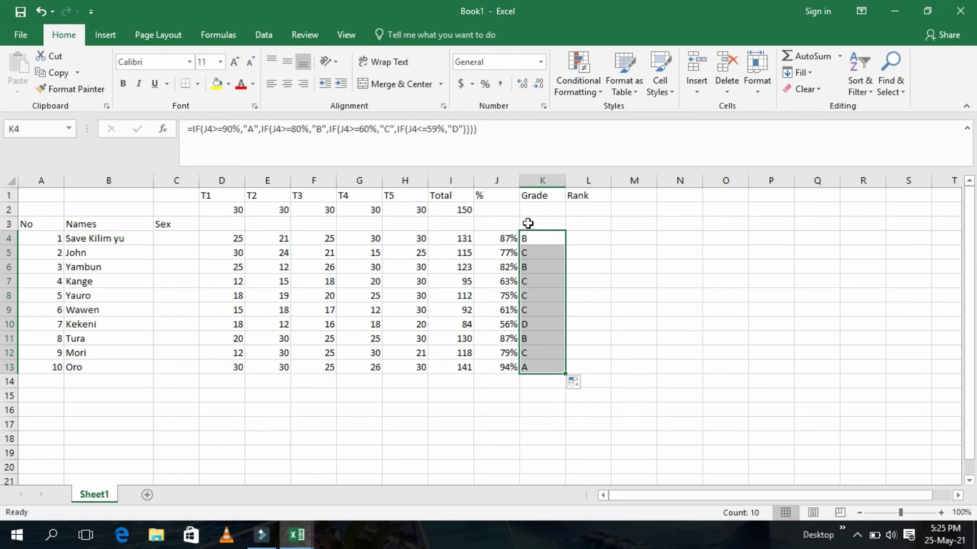
- Start a RANK formula in cell L4 under the Rank heading, with I4 as the number to rank
{"action": "left_click", "coordinate": [585, 235]}
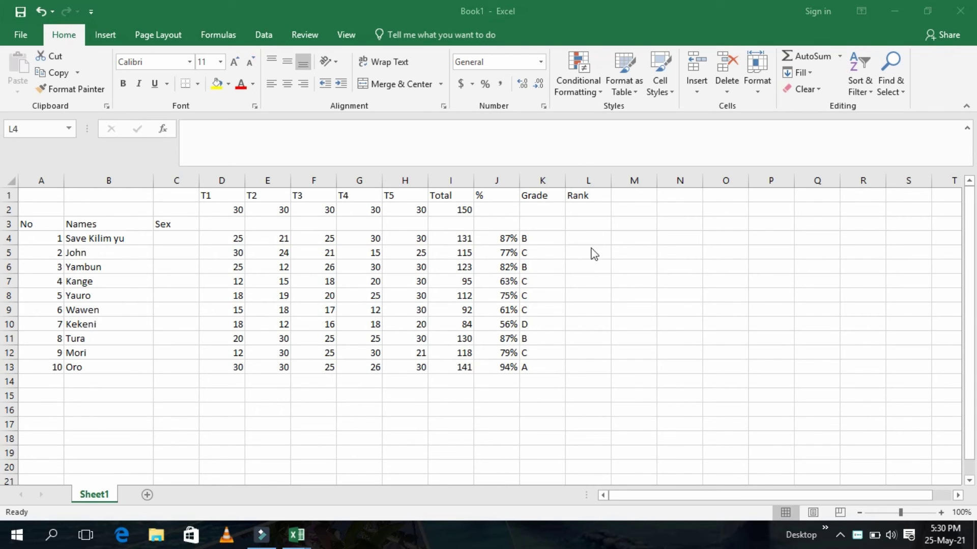
{"action": "left_click", "coordinate": [573, 235]}
{"action": "double_click", "coordinate": [573, 235]}
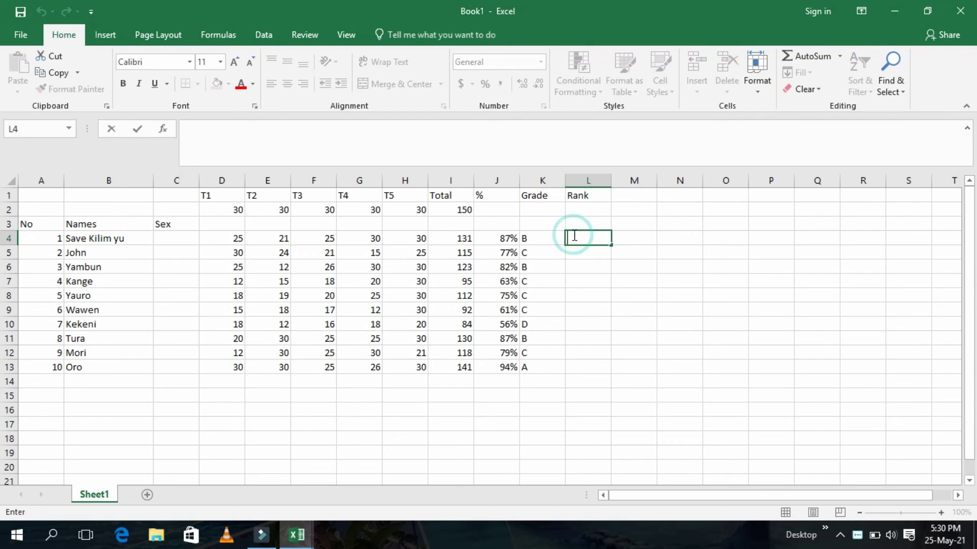
{"action": "left_click", "coordinate": [594, 238]}
{"action": "type", "text": "="}
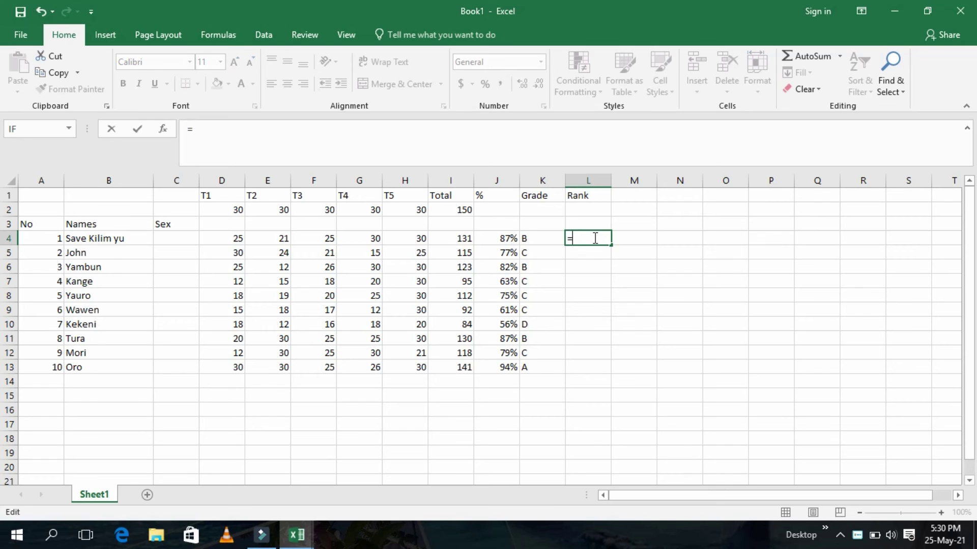
{"action": "type", "text": "RA"}
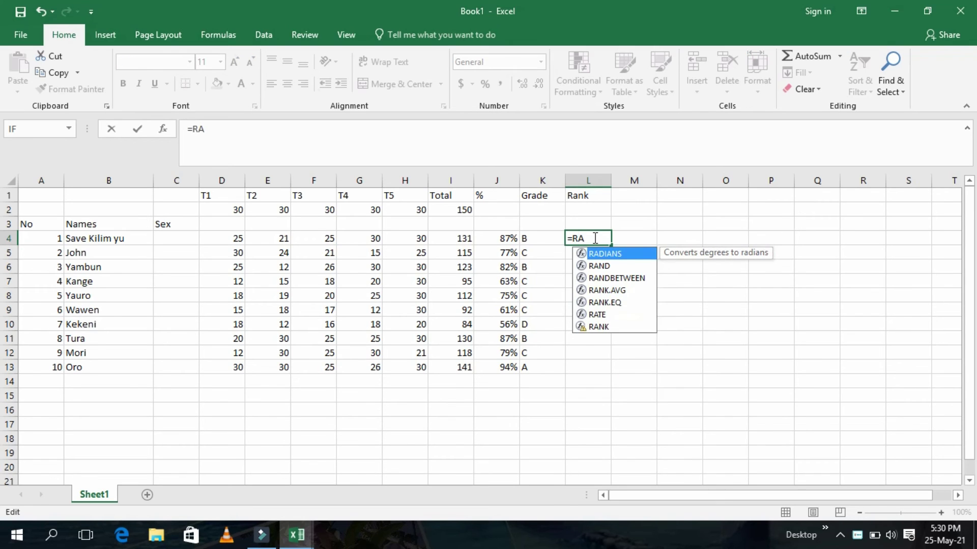
{"action": "type", "text": "NK"}
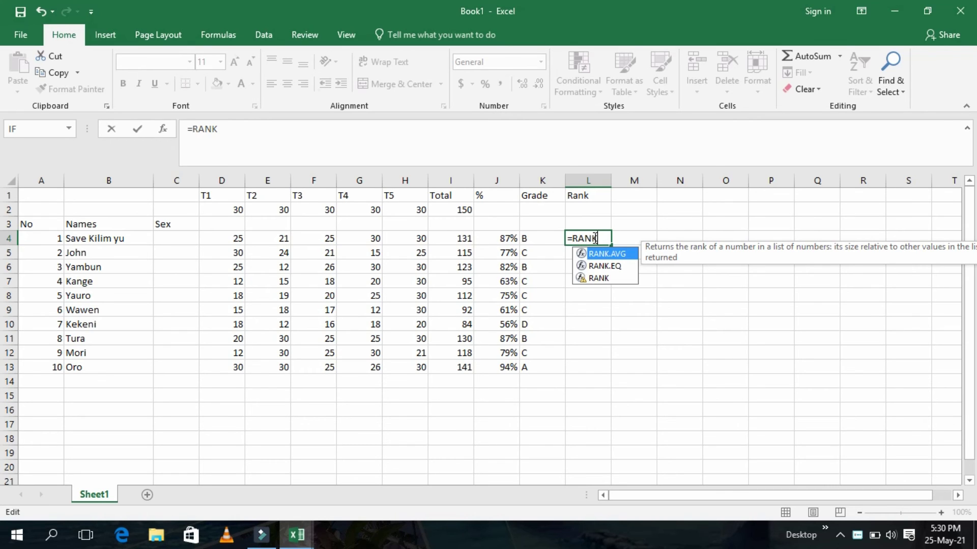
{"action": "type", "text": "("}
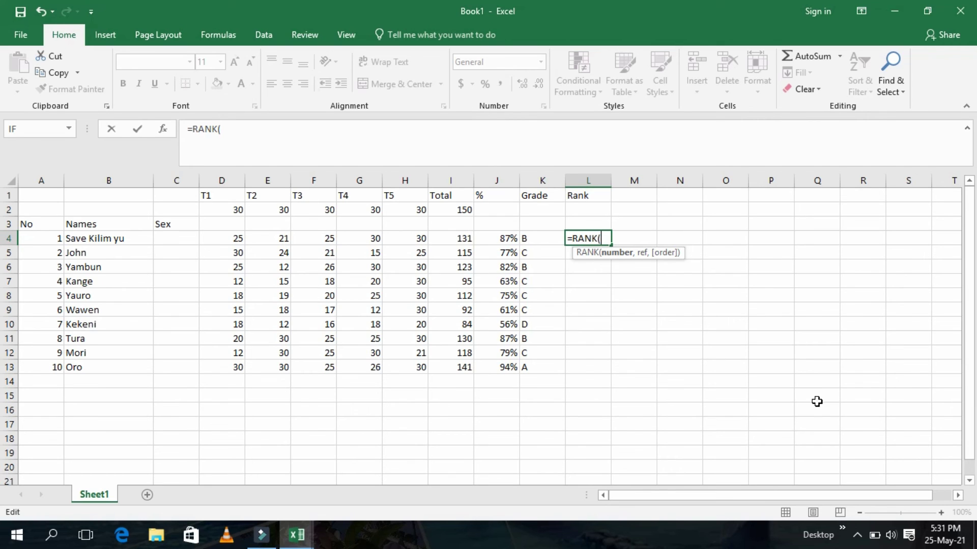
{"action": "type", "text": "I4"}
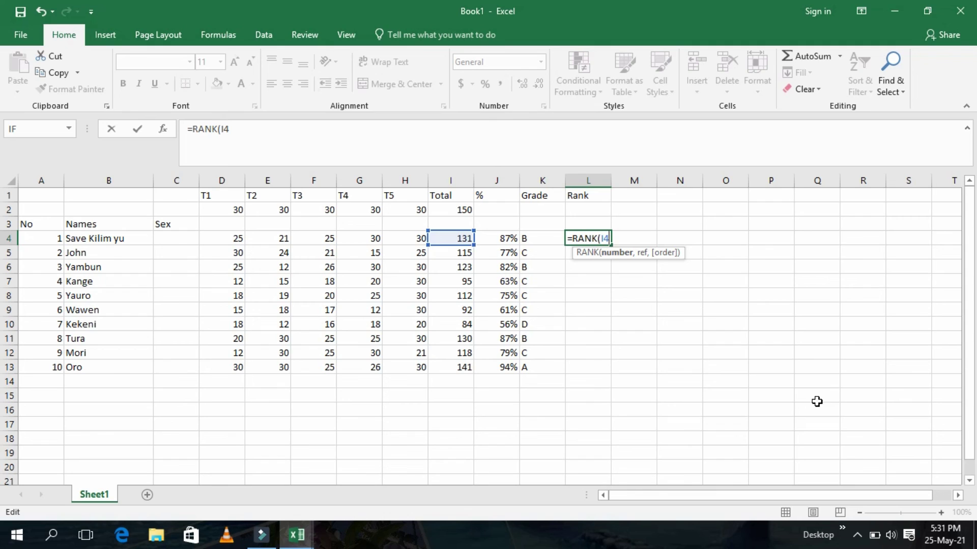
{"action": "type", "text": ","}
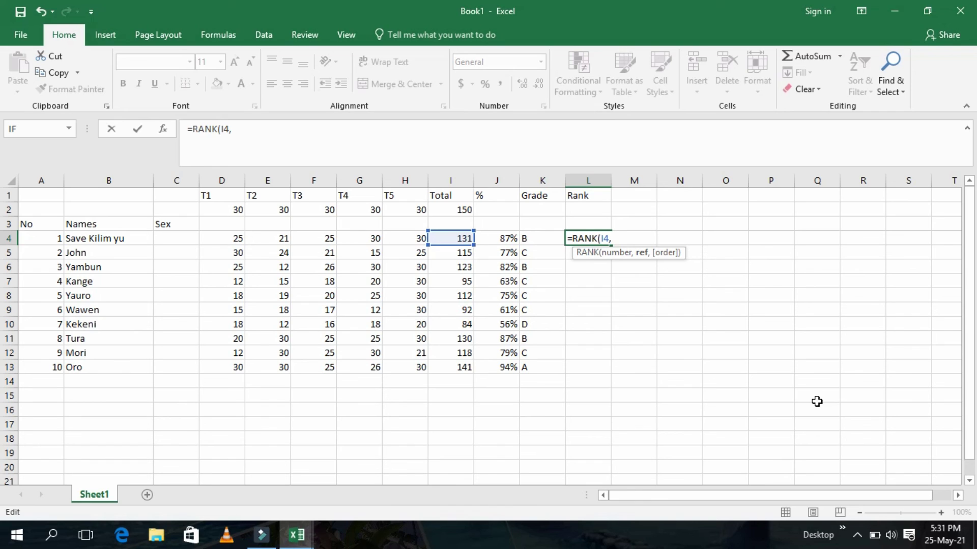
- Add $I4:$I$13 as the reference range of the L4 RANK formula and commit it
{"action": "type", "text": "$"}
{"action": "type", "text": "I4"}
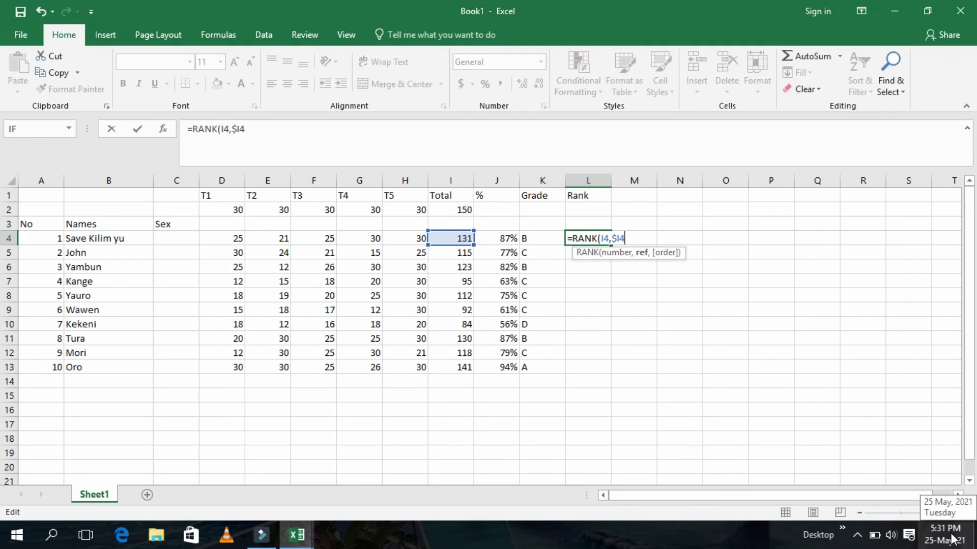
{"action": "type", "text": ":"}
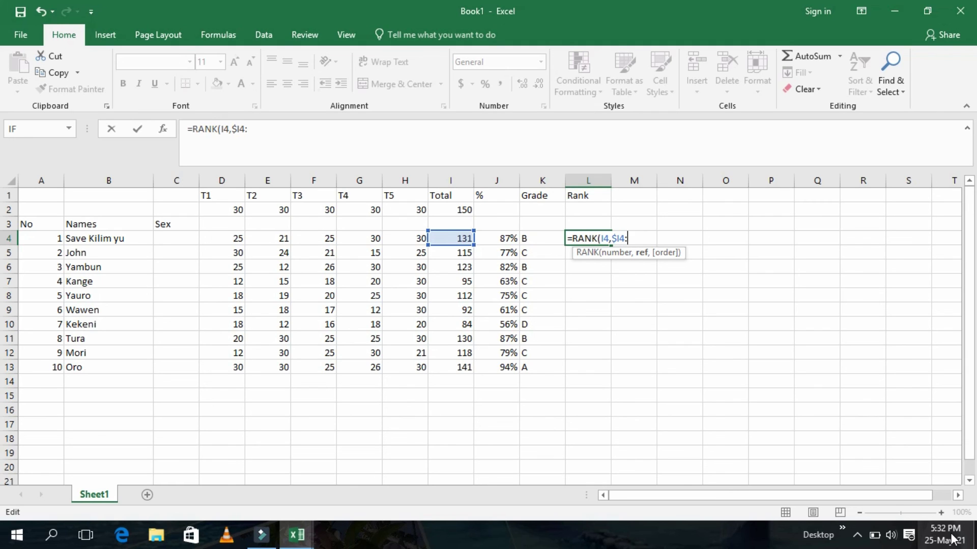
{"action": "type", "text": "$"}
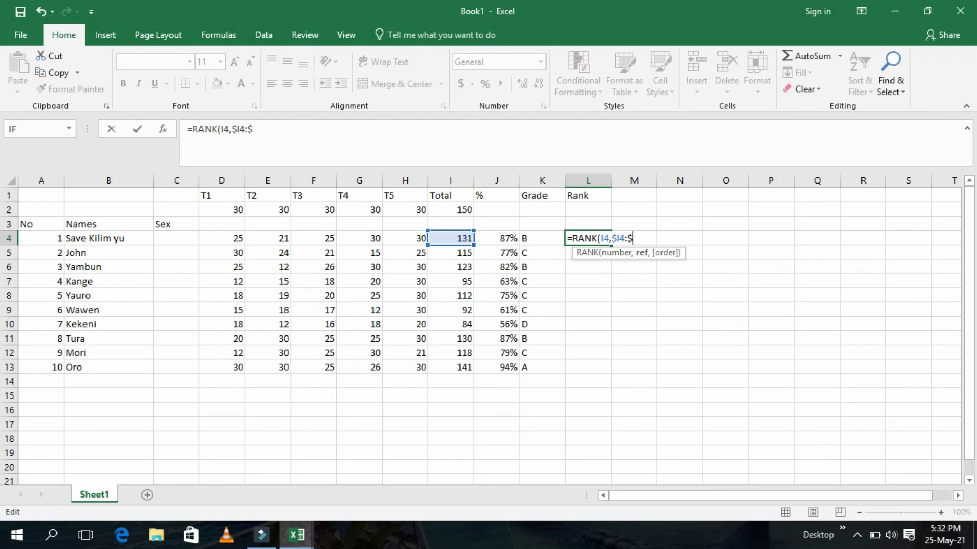
{"action": "type", "text": "I$"}
{"action": "type", "text": "13"}
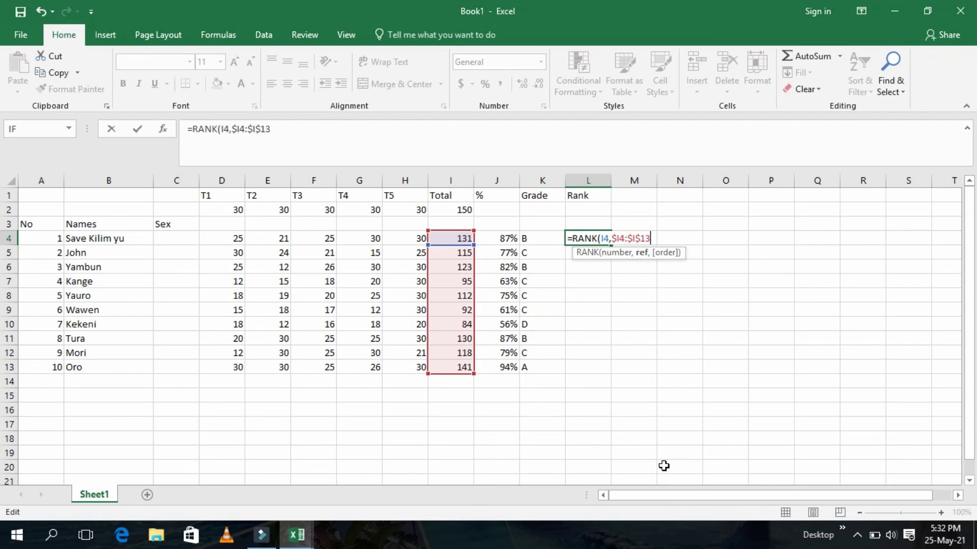
{"action": "key", "text": "Return"}
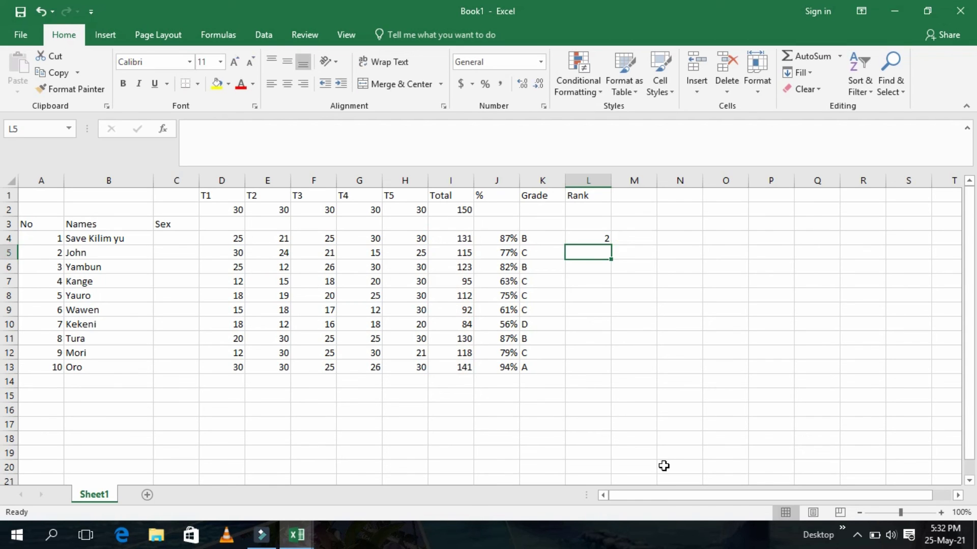
- Fill the RANK formula from L4 down through L13
{"action": "left_click", "coordinate": [582, 234]}
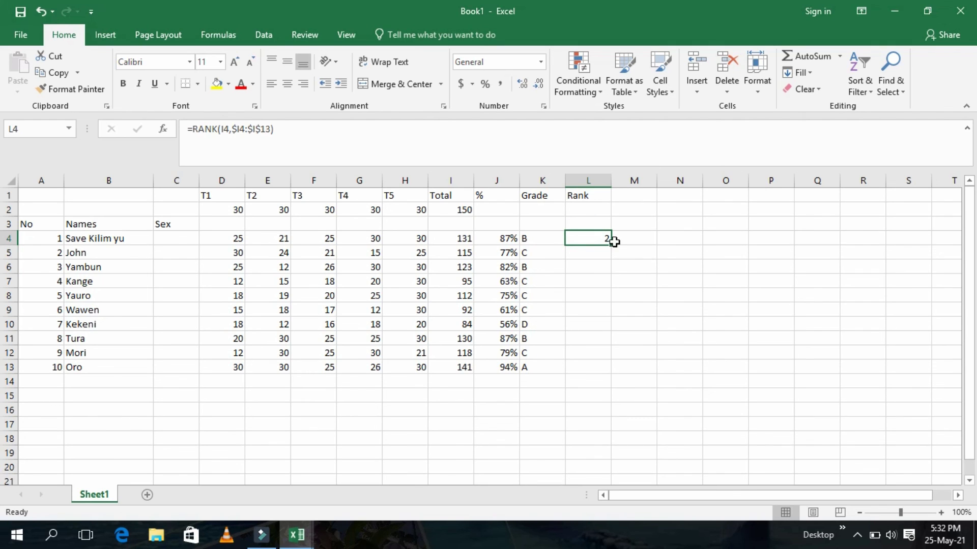
{"action": "left_click_drag", "start_coordinate": [609, 244], "coordinate": [595, 379]}
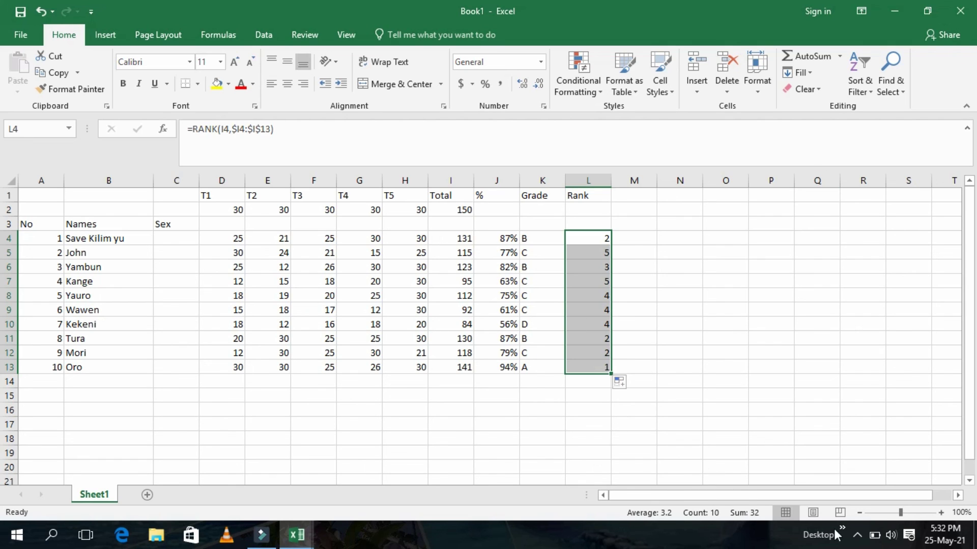
{"action": "left_click", "coordinate": [860, 540]}
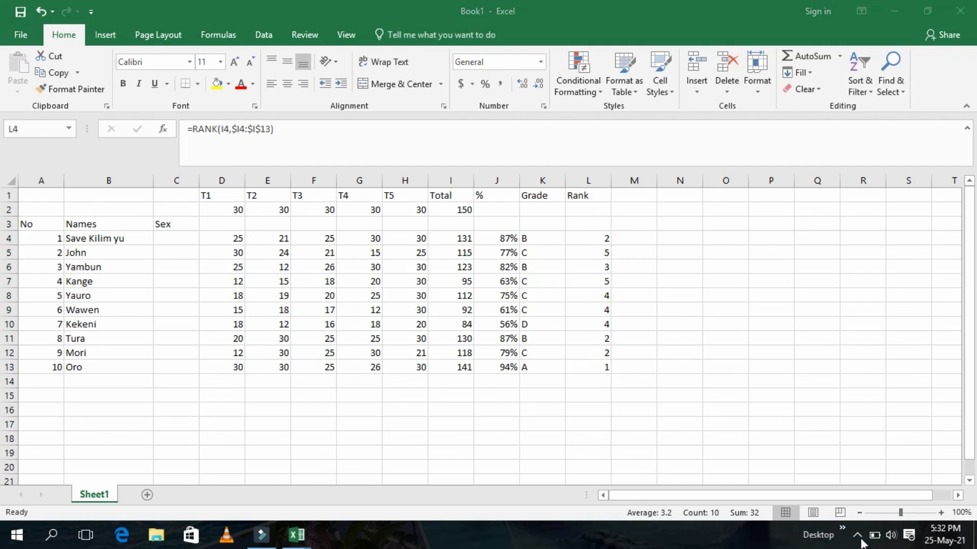